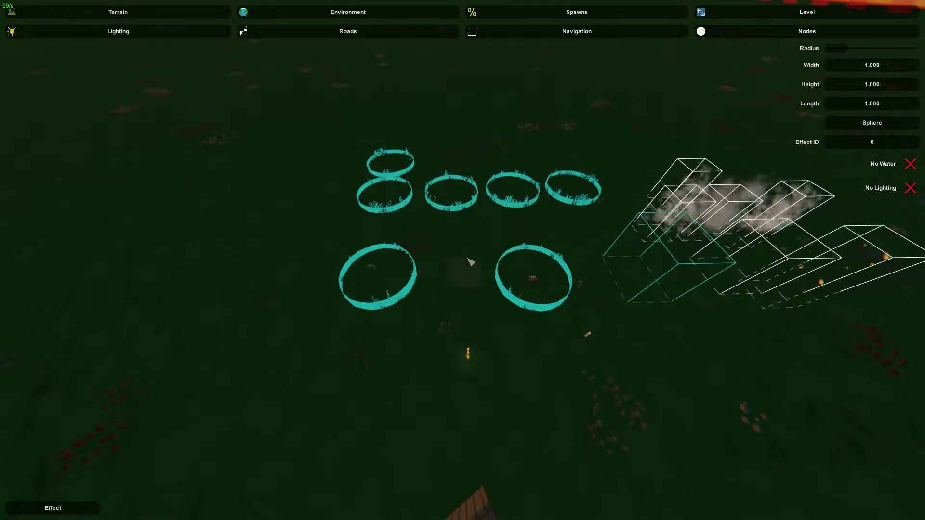
pyautogui.moveTo(470, 255); pyautogui.dragTo(641, 224, button='right')
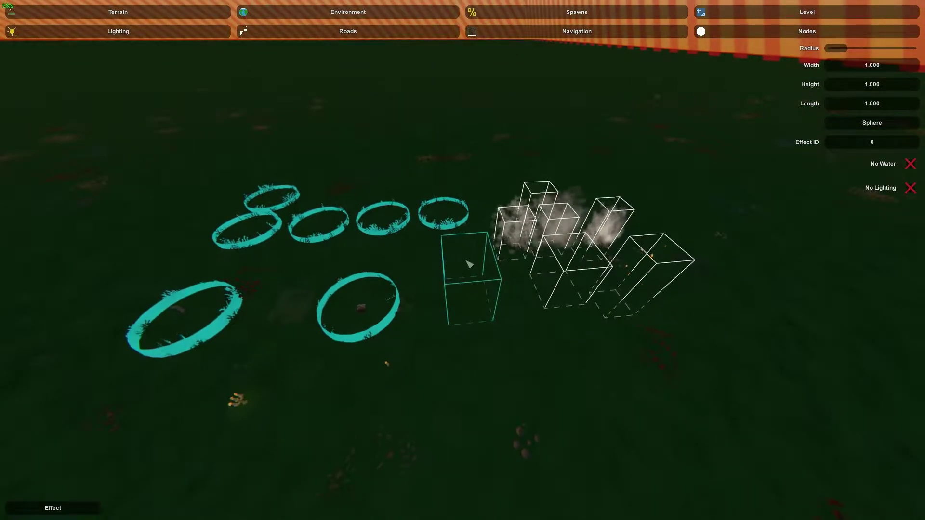
pyautogui.moveTo(467, 262); pyautogui.dragTo(337, 265, button='right')
pyautogui.press('a')
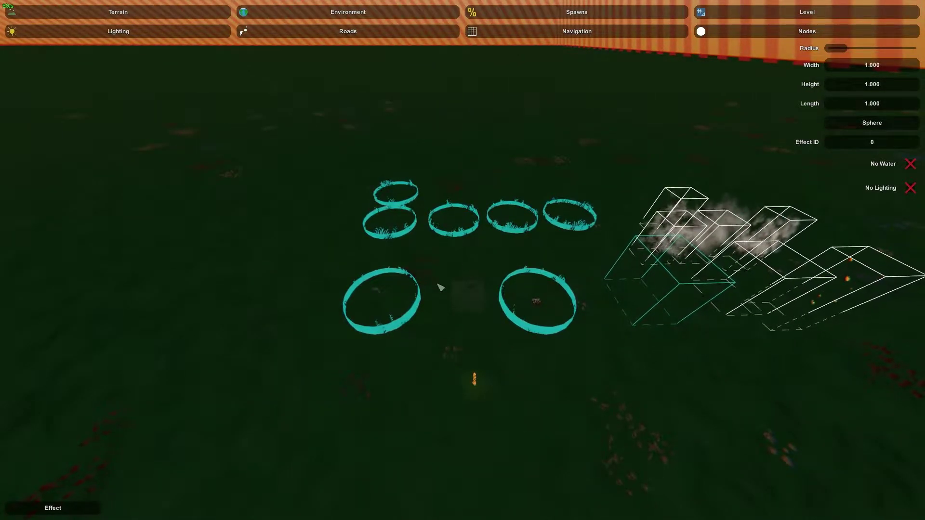
pyautogui.moveTo(441, 287); pyautogui.dragTo(564, 376, button='right')
pyautogui.press('a')
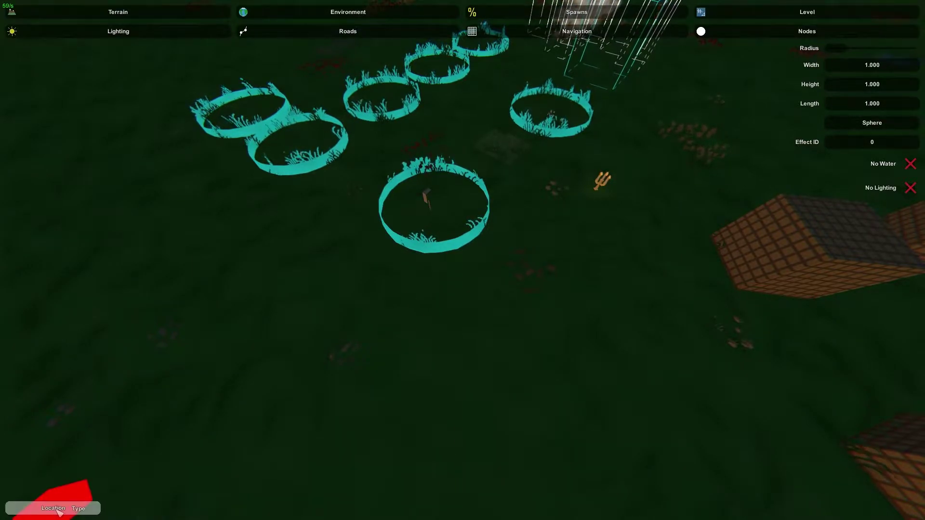
# Step: With the node type set to Effect, place a trial effect node on the open grass near the rings and delete it
pyautogui.click(58, 509)
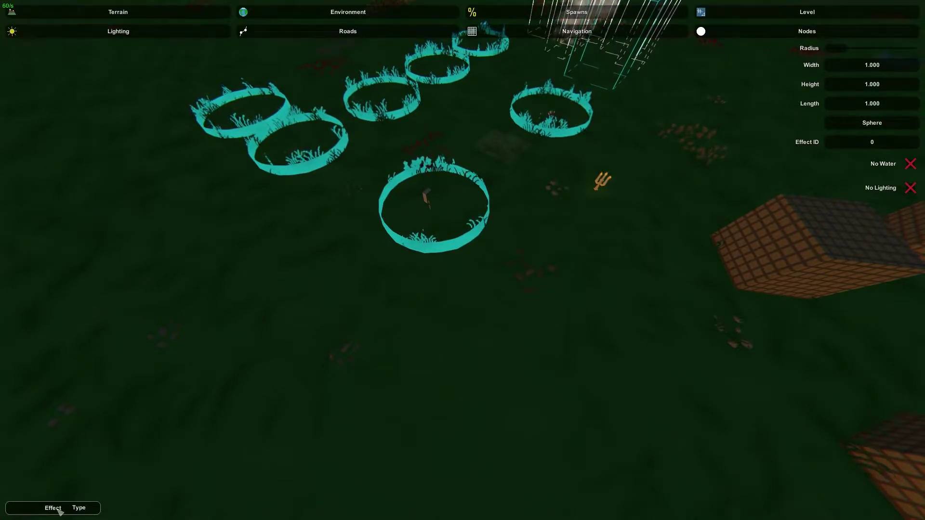
pyautogui.moveTo(566, 315); pyautogui.dragTo(722, 192, button='right')
pyautogui.press('a')
pyautogui.moveTo(544, 197); pyautogui.dragTo(467, 262, button='right')
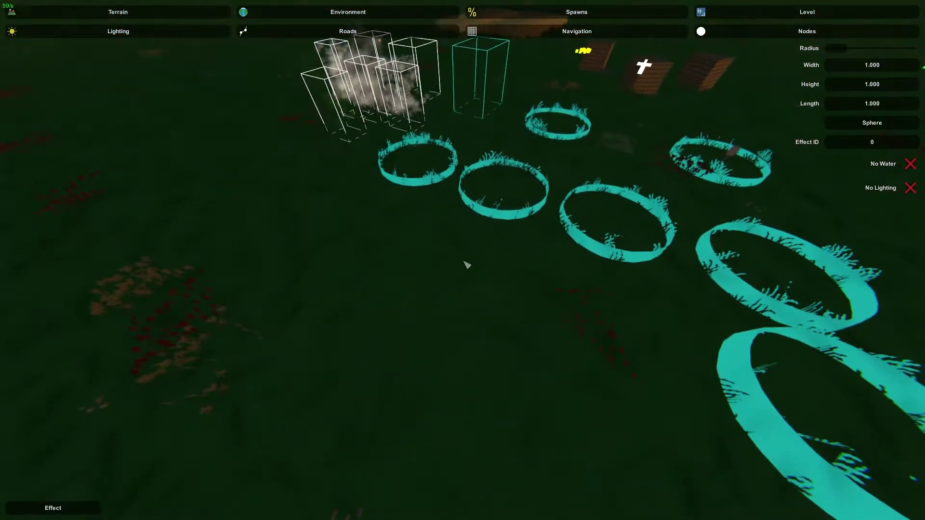
pyautogui.click(473, 304)
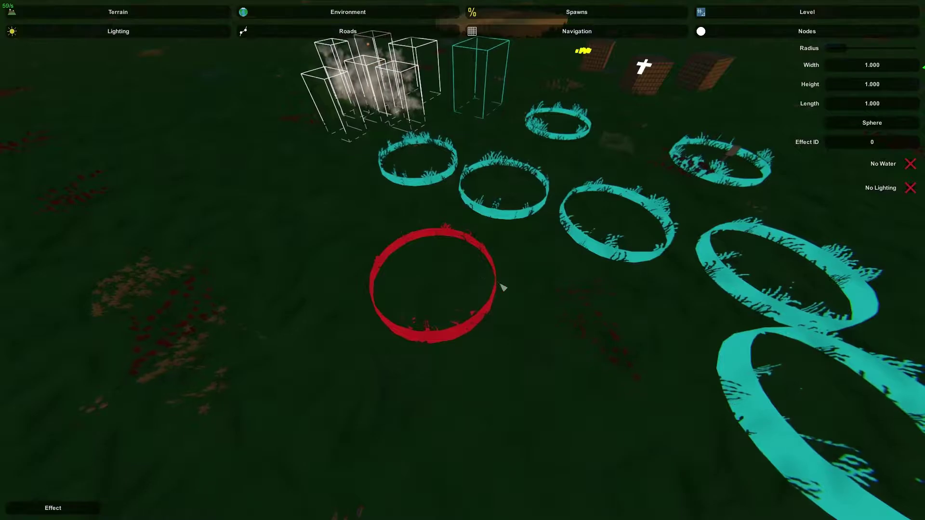
pyautogui.press('Delete')
# Step: Examine the layout of the existing effect nodes from above and from the side
pyautogui.moveTo(362, 302); pyautogui.dragTo(410, 309, button='right')
pyautogui.press('q')
pyautogui.press('d')
pyautogui.moveTo(447, 212); pyautogui.dragTo(660, 304, button='right')
pyautogui.press('a')
pyautogui.moveTo(590, 309); pyautogui.dragTo(467, 265, button='right')
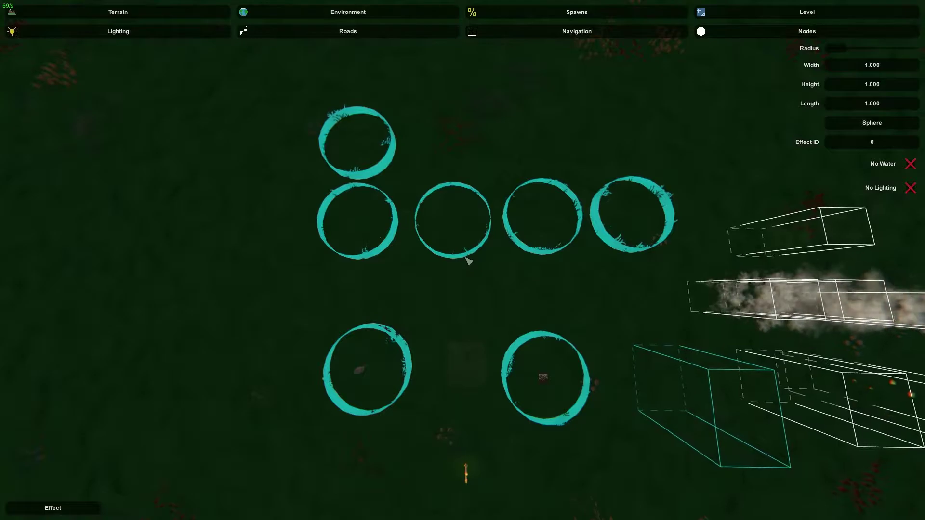
pyautogui.moveTo(463, 266); pyautogui.dragTo(429, 384, button='right')
pyautogui.press('a')
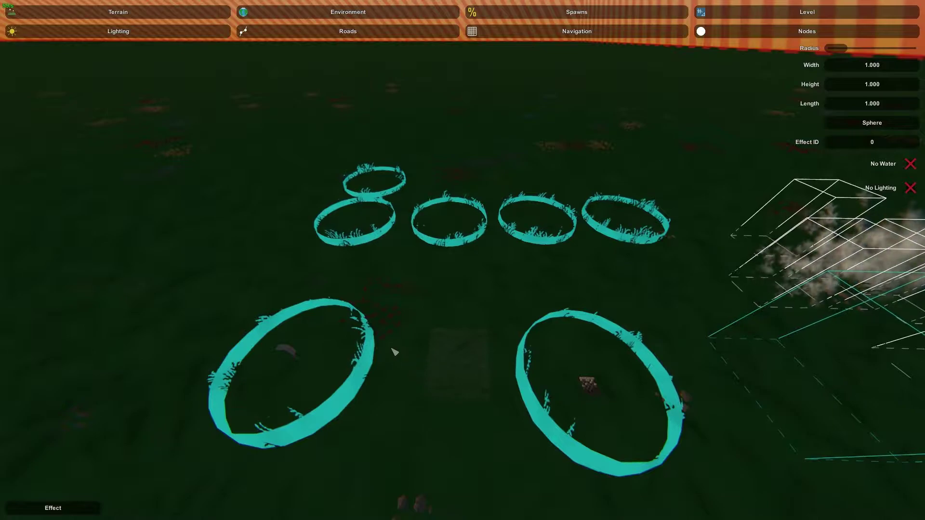
# Step: Place a new effect node on the open grass beside the existing rings
pyautogui.moveTo(394, 352); pyautogui.dragTo(358, 381, button='right')
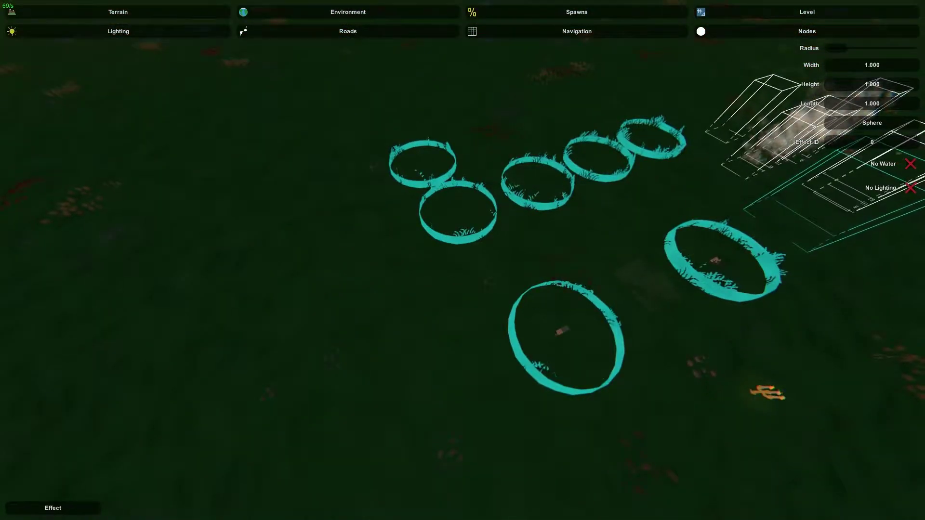
pyautogui.press('w')
pyautogui.moveTo(462, 260); pyautogui.dragTo(380, 272, button='right')
pyautogui.click(423, 278)
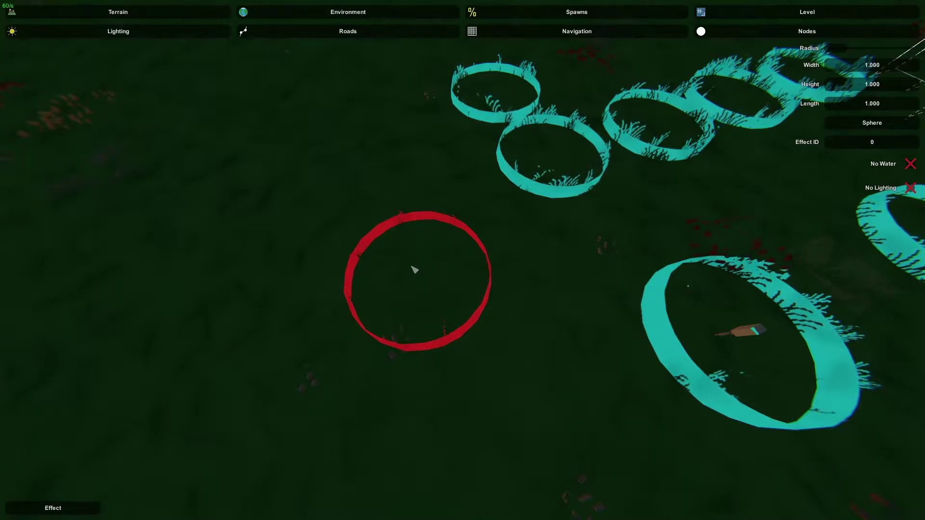
# Step: Change the new node's shape to Box and set its length to 6, height to 4 and width to 5
pyautogui.click(874, 122)
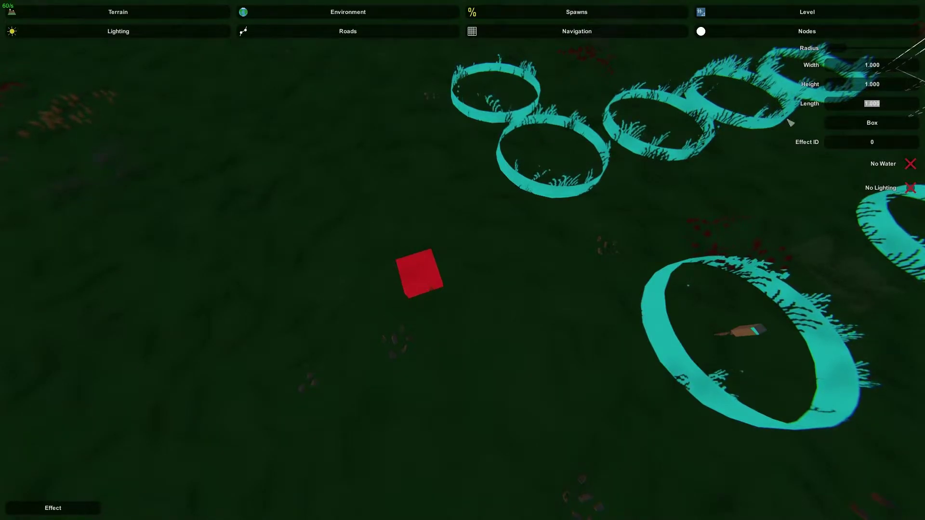
pyautogui.write('6')
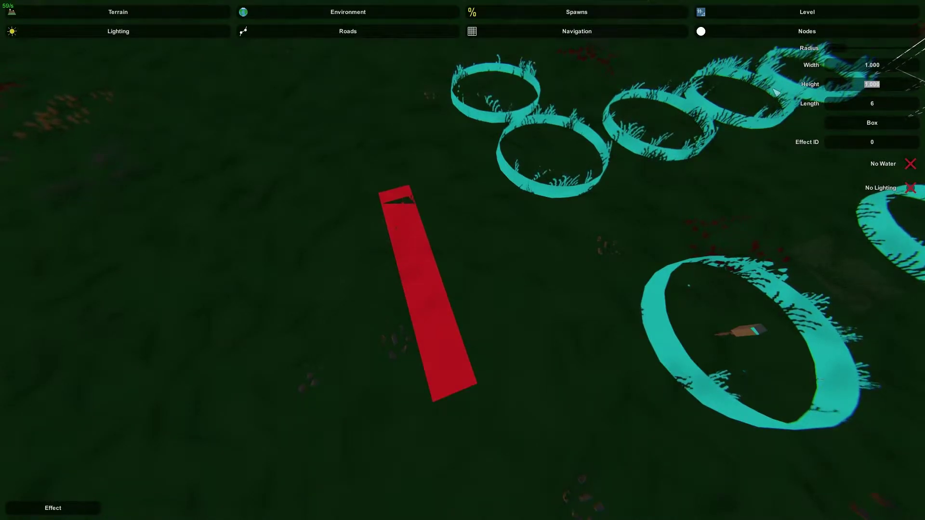
pyautogui.write('4')
pyautogui.press('a')
pyautogui.moveTo(853, 62); pyautogui.dragTo(908, 16, button='right')
pyautogui.moveTo(521, 226); pyautogui.dragTo(465, 262, button='right')
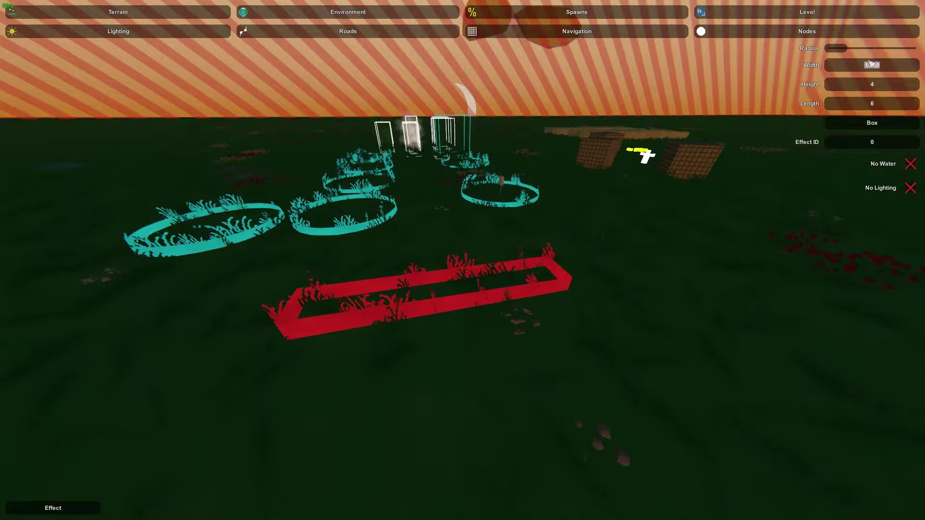
pyautogui.write('5')
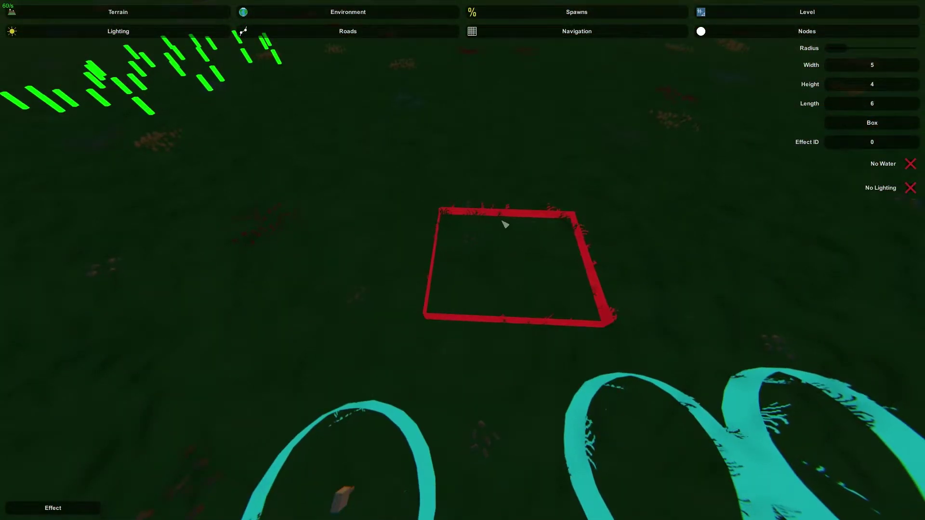
# Step: Examine the box-shaped effect node's outline on the ground from several angles
pyautogui.press('e')
pyautogui.press('a')
pyautogui.moveTo(340, 235); pyautogui.dragTo(354, 200, button='right')
pyautogui.press('d')
pyautogui.moveTo(452, 231); pyautogui.dragTo(597, 223, button='right')
pyautogui.press('e')
pyautogui.press('e')
pyautogui.press('e')
pyautogui.press('e')
pyautogui.press('e')
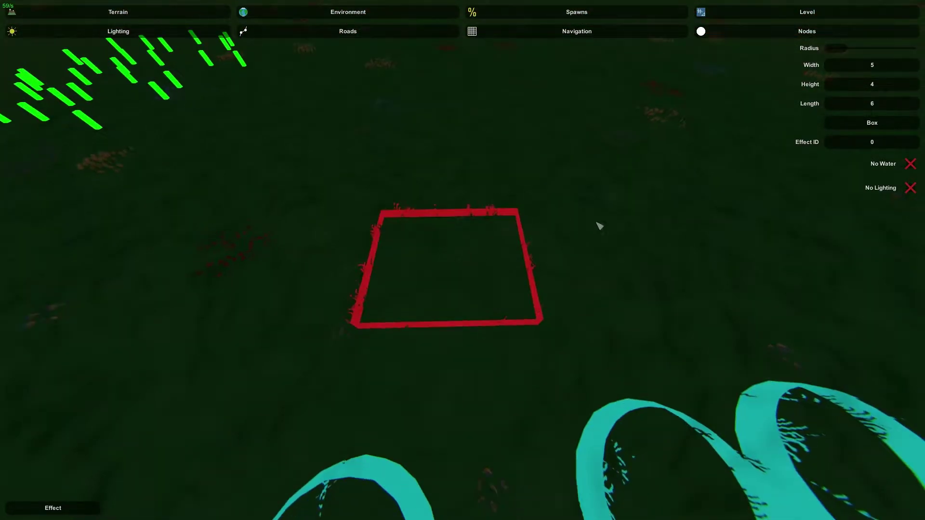
# Step: Switch the node's shape to Sphere and enlarge its radius to cover a wider circle of grass
pyautogui.click(878, 130)
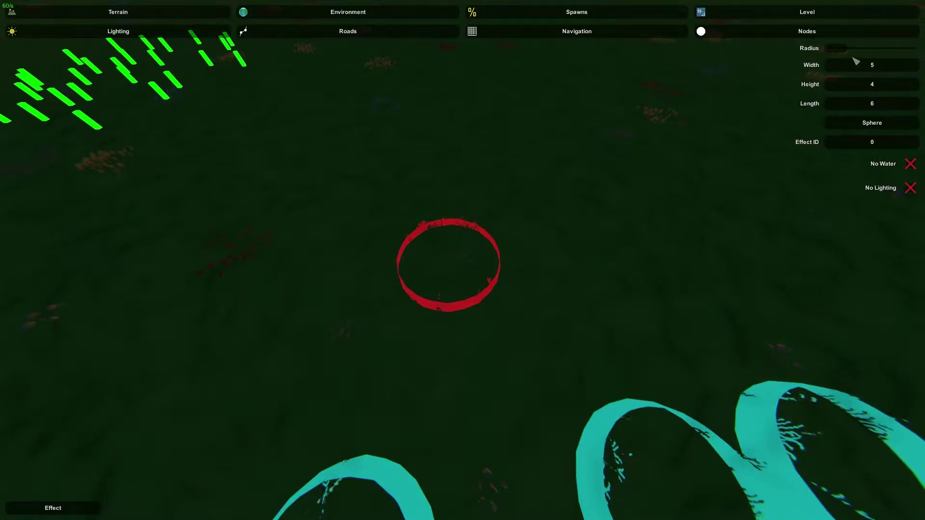
pyautogui.moveTo(844, 53)
pyautogui.mouseDown()
pyautogui.moveTo(855, 61)
pyautogui.moveTo(845, 65)
pyautogui.mouseUp()
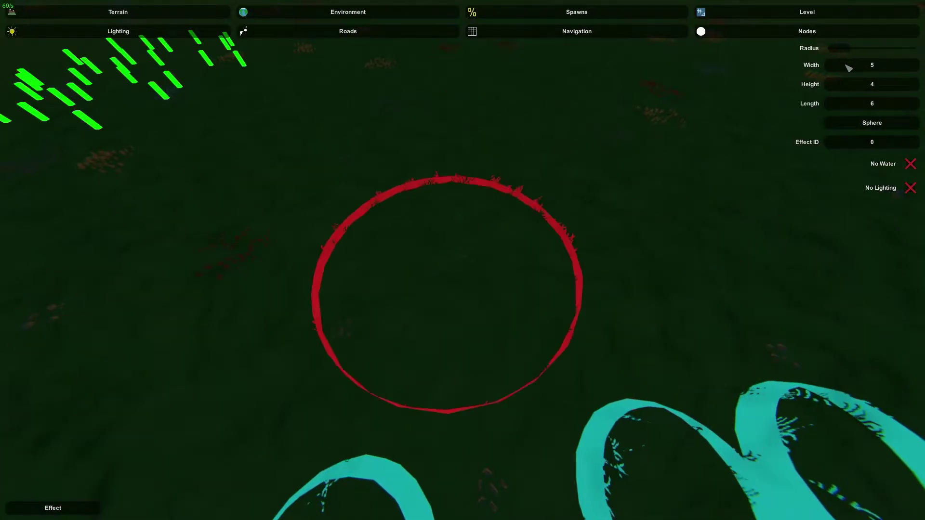
pyautogui.press('e')
pyautogui.moveTo(460, 235); pyautogui.dragTo(491, 227, button='right')
pyautogui.press('w')
pyautogui.moveTo(462, 260)
pyautogui.mouseDown(button='right')
pyautogui.moveTo(477, 256)
pyautogui.moveTo(487, 192)
pyautogui.moveTo(501, 203)
pyautogui.moveTo(463, 262)
pyautogui.mouseUp(button='right')
pyautogui.press('d')
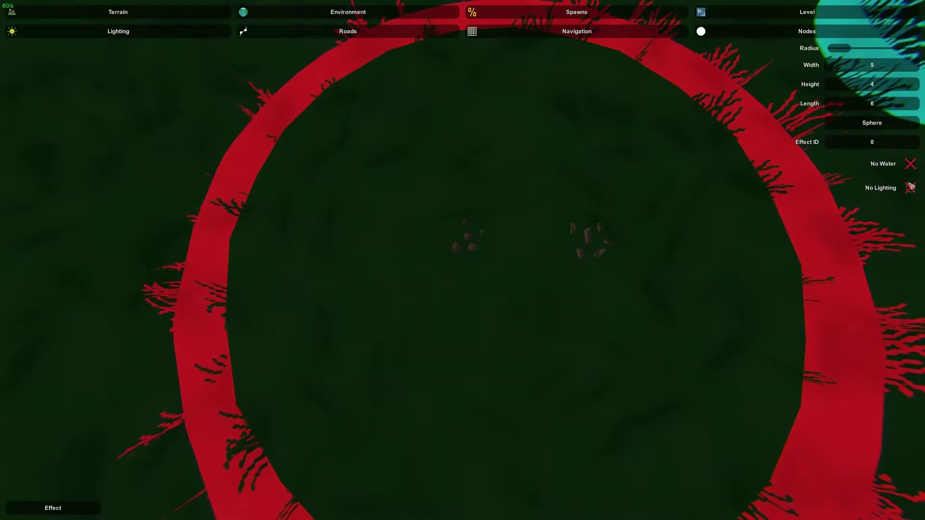
# Step: Try the No Water option on the large sphere node and turn it off again
pyautogui.moveTo(640, 196); pyautogui.dragTo(595, 120, button='right')
pyautogui.press('d')
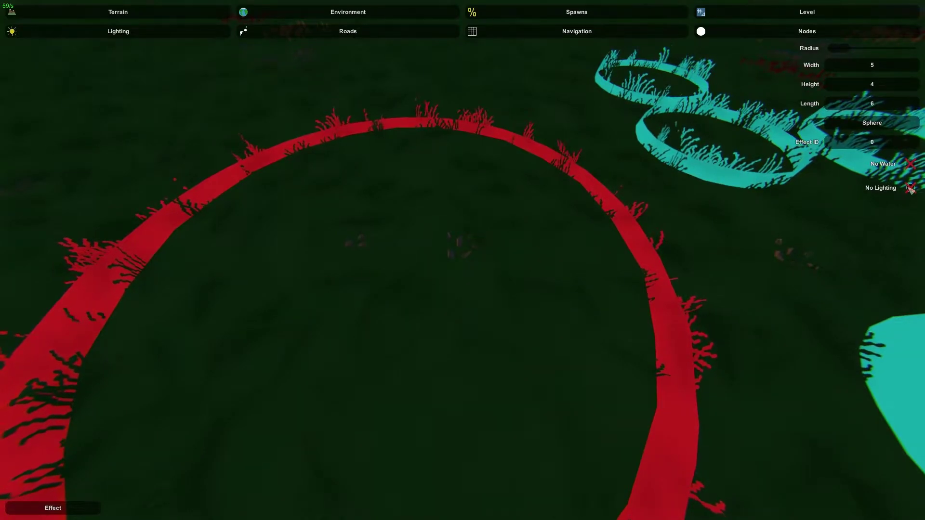
pyautogui.click(910, 164)
pyautogui.moveTo(531, 240); pyautogui.dragTo(448, 241, button='right')
pyautogui.press('d')
pyautogui.moveTo(324, 281); pyautogui.dragTo(351, 260, button='right')
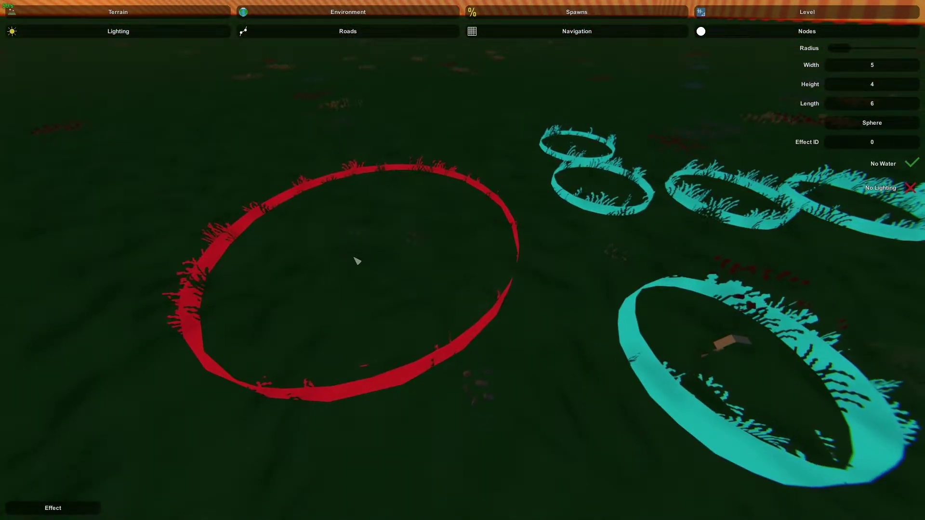
pyautogui.click(910, 163)
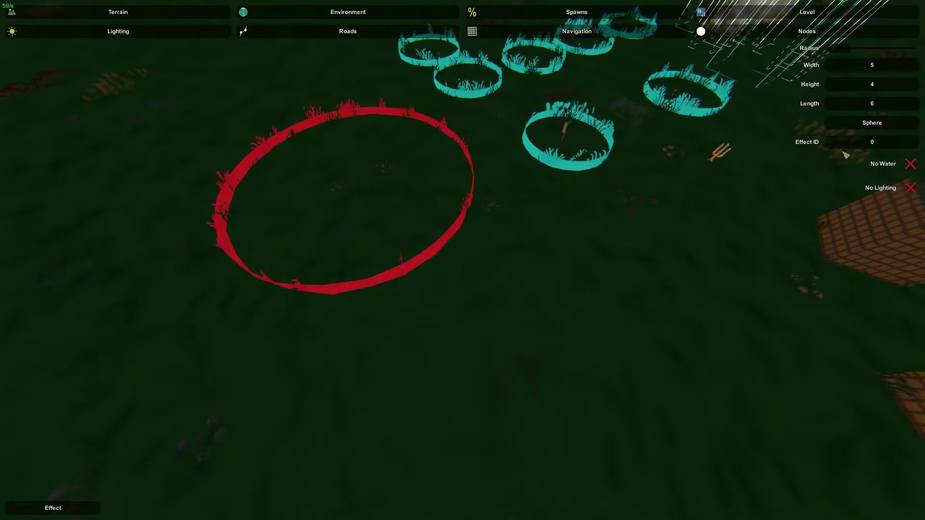
# Step: Set the large sphere node's effect ID to 146, and reselect the node to check its stored settings
pyautogui.press('w')
pyautogui.moveTo(778, 168); pyautogui.dragTo(453, 271, button='right')
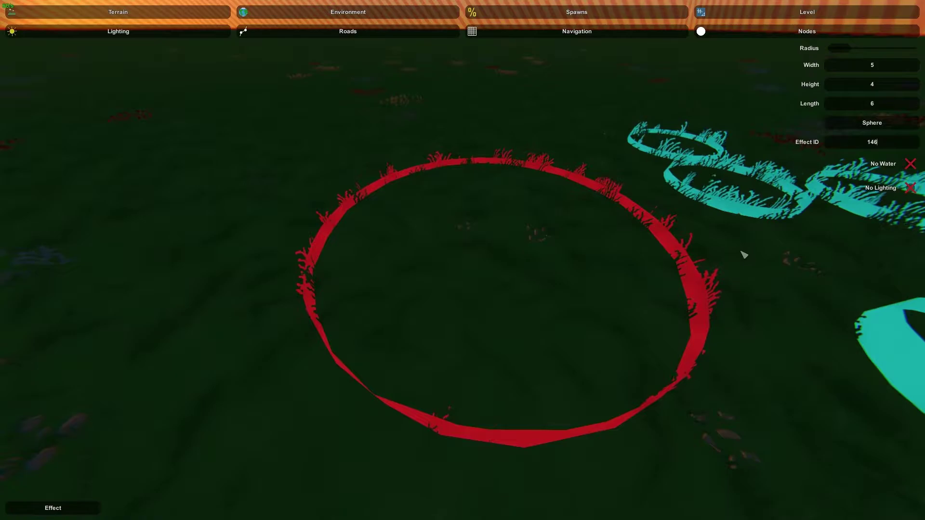
pyautogui.click(559, 308)
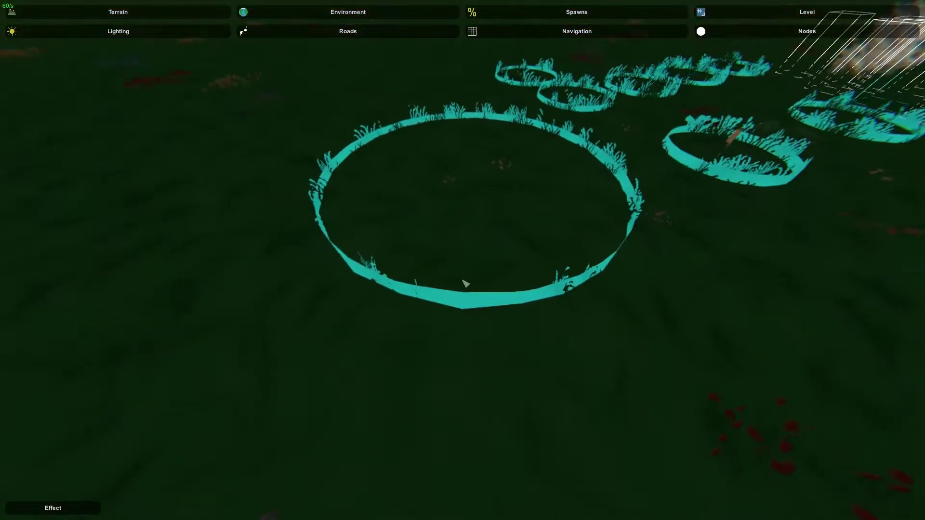
pyautogui.click(545, 256)
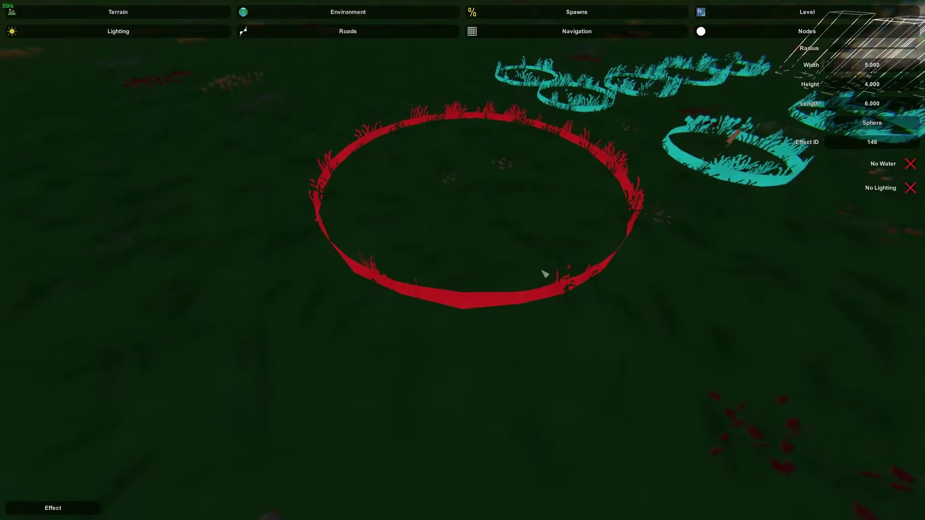
pyautogui.click(545, 273)
pyautogui.moveTo(545, 273)
pyautogui.mouseDown(button='right')
pyautogui.moveTo(675, 241)
pyautogui.moveTo(617, 270)
pyautogui.moveTo(525, 222)
pyautogui.moveTo(520, 179)
pyautogui.moveTo(555, 264)
pyautogui.mouseUp(button='right')
pyautogui.press('w')
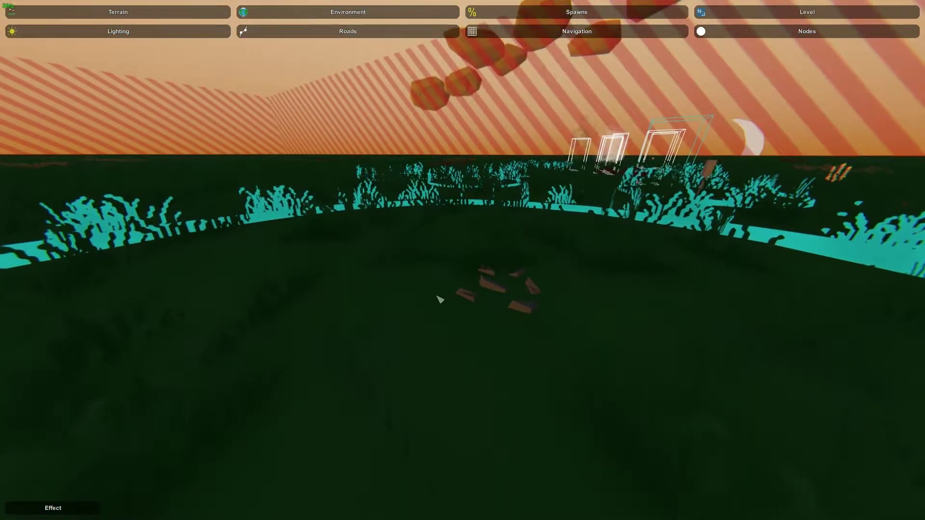
# Step: Select the large sphere effect node and delete it
pyautogui.moveTo(442, 305); pyautogui.dragTo(510, 433, button='right')
pyautogui.press('a')
pyautogui.press('s')
pyautogui.click(496, 153)
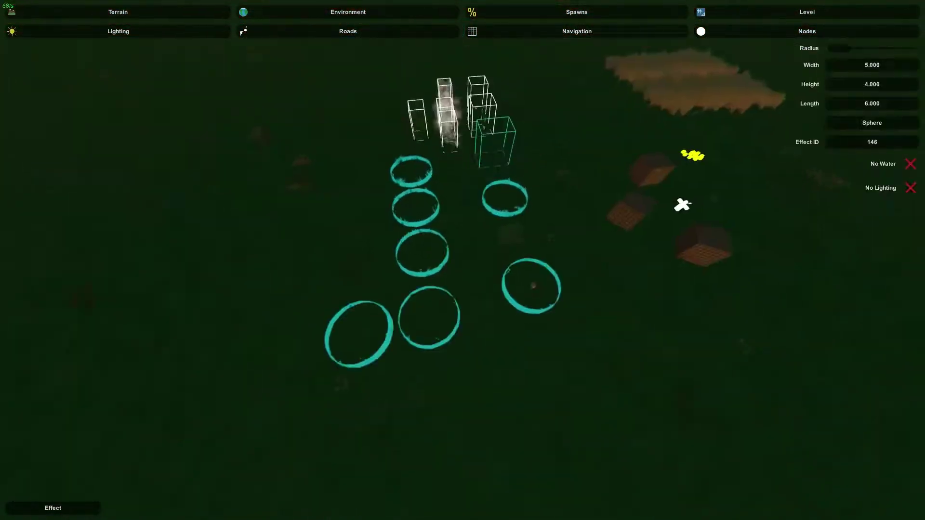
# Step: Select the existing effect node around the upright prop near the stone patch and examine its effect ID and area
pyautogui.moveTo(462, 260); pyautogui.dragTo(424, 320, button='right')
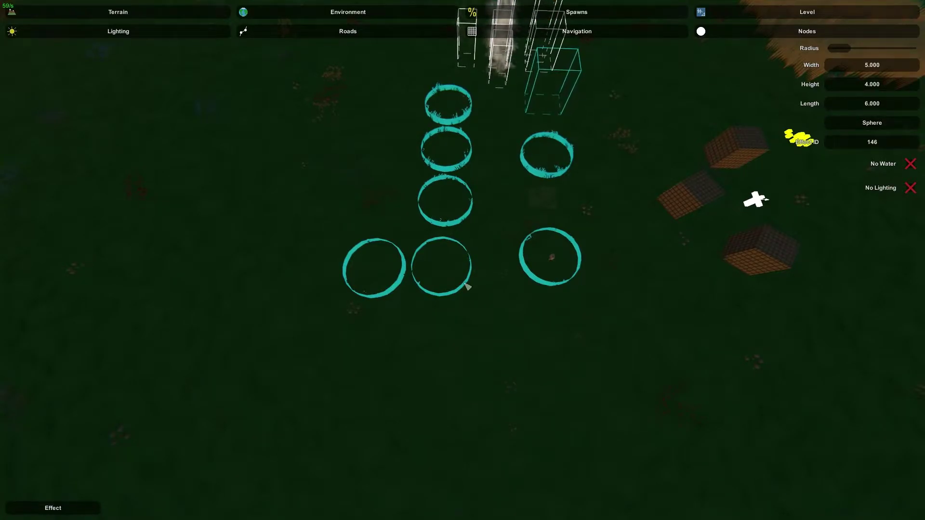
pyautogui.press('w')
pyautogui.moveTo(464, 284); pyautogui.dragTo(357, 241, button='right')
pyautogui.press('d')
pyautogui.click(483, 304)
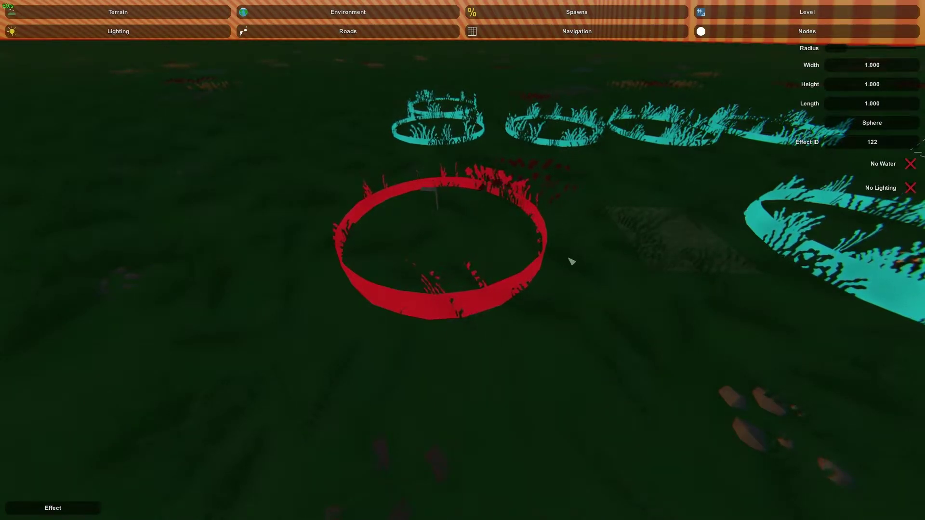
pyautogui.moveTo(514, 289); pyautogui.dragTo(520, 188, button='right')
pyautogui.press('w')
pyautogui.moveTo(512, 233); pyautogui.dragTo(467, 265, button='right')
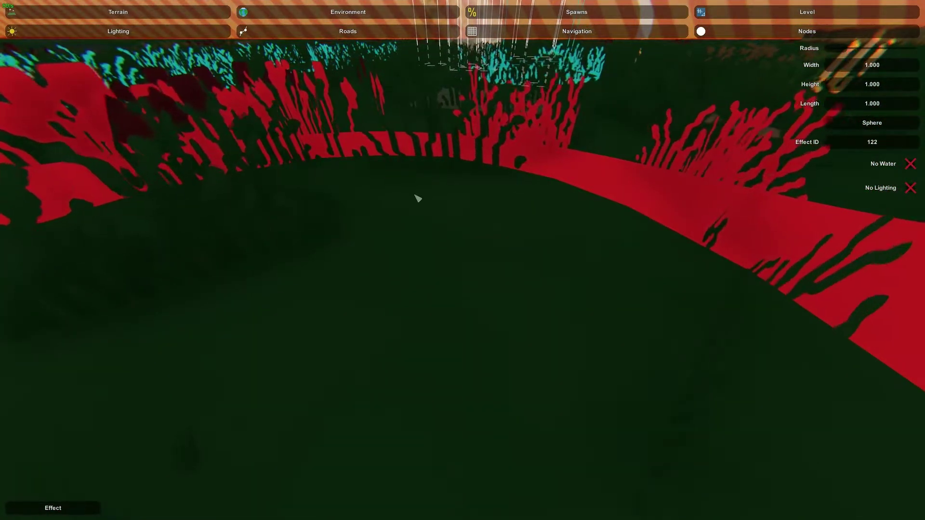
pyautogui.moveTo(378, 227); pyautogui.dragTo(891, 385, button='right')
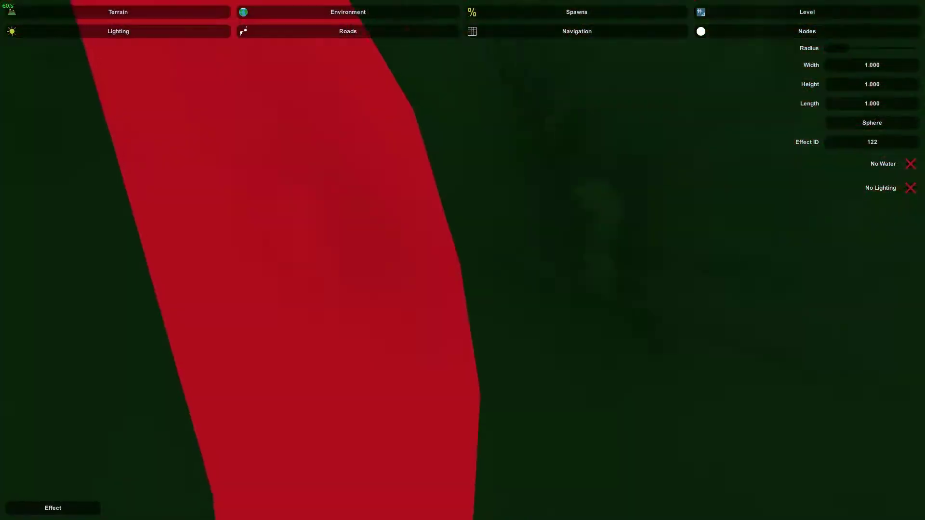
# Step: Select the effect node around the small brick prop and read its effect ID
pyautogui.press('s')
pyautogui.moveTo(462, 260); pyautogui.dragTo(323, 241, button='right')
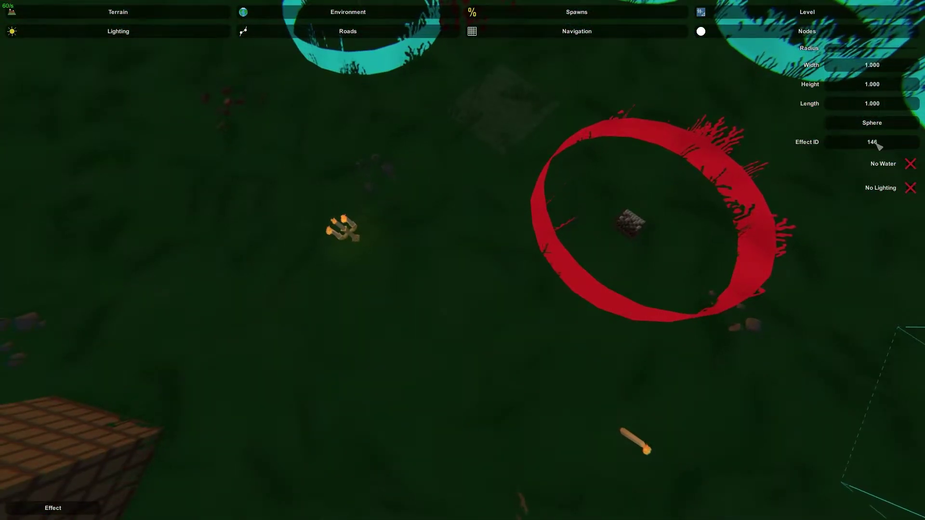
pyautogui.moveTo(878, 146)
pyautogui.mouseDown(button='right')
pyautogui.moveTo(877, 41)
pyautogui.moveTo(878, 149)
pyautogui.mouseUp(button='right')
pyautogui.press('w')
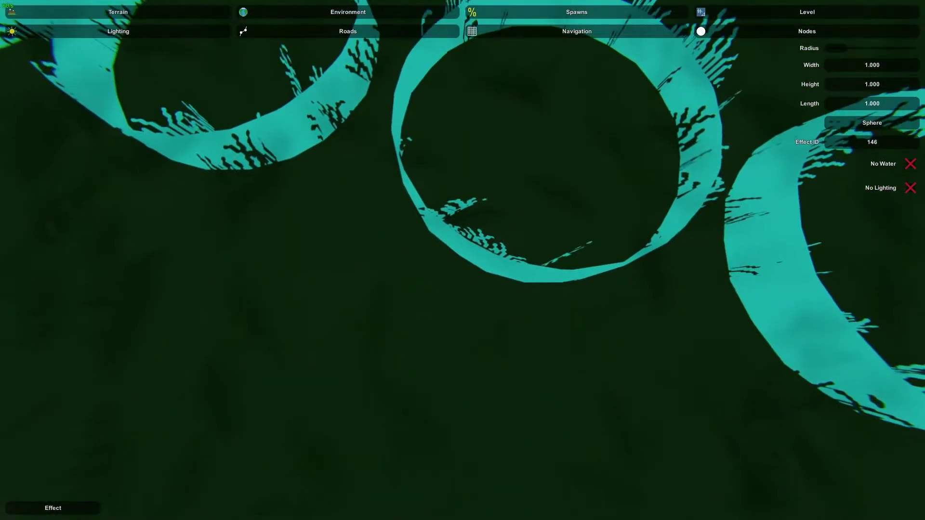
# Step: Select the empty effect nodes in the row of rings one after another and compare their effect IDs
pyautogui.moveTo(462, 260); pyautogui.dragTo(549, 255, button='right')
pyautogui.click(457, 287)
pyautogui.click(508, 225)
pyautogui.moveTo(508, 225); pyautogui.dragTo(482, 226, button='right')
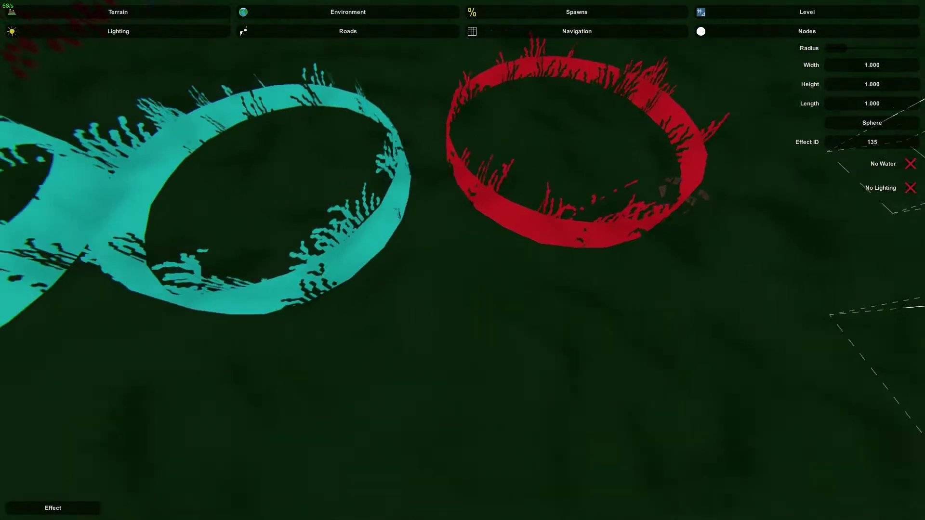
pyautogui.moveTo(463, 262); pyautogui.dragTo(299, 268, button='right')
pyautogui.click(399, 268)
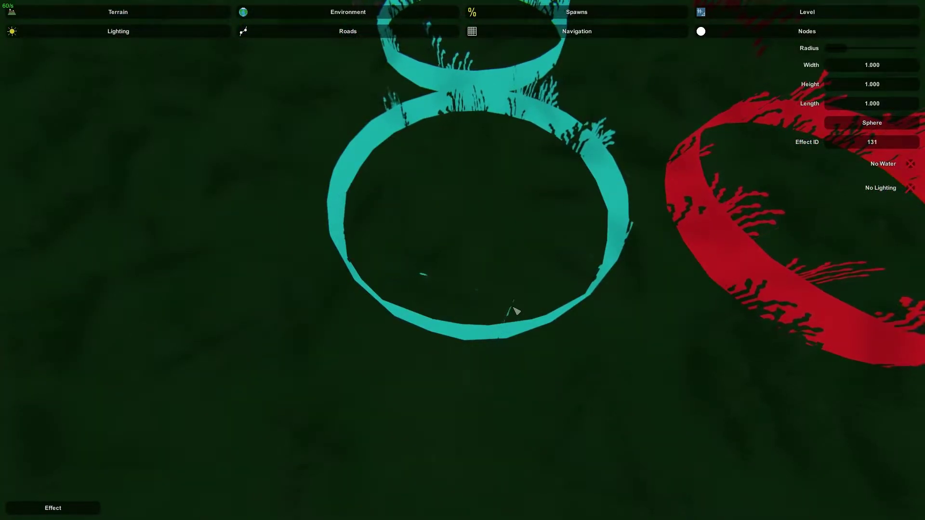
pyautogui.moveTo(434, 264); pyautogui.dragTo(435, 264, button='right')
pyautogui.press('d')
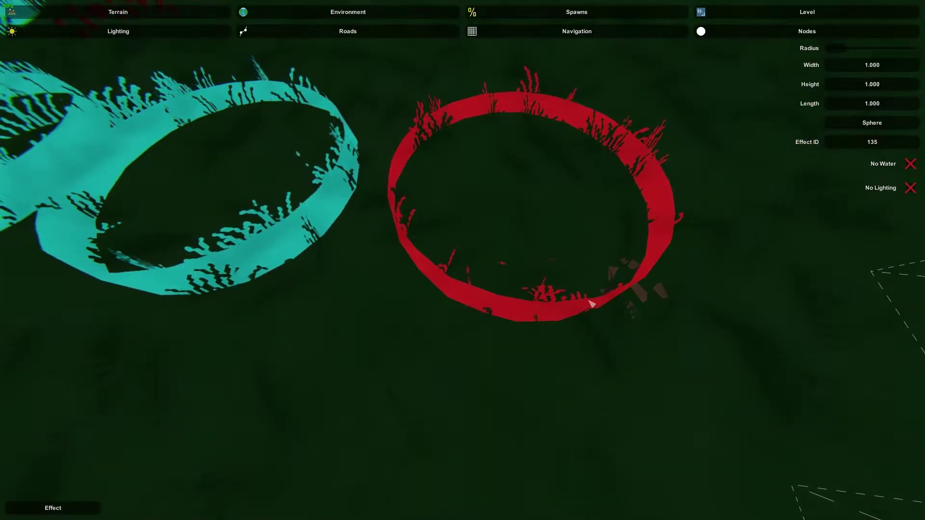
# Step: Select further effect nodes among the rings on the grass and compare their effect IDs
pyautogui.press('w')
pyautogui.moveTo(435, 264); pyautogui.dragTo(434, 264, button='right')
pyautogui.moveTo(530, 226); pyautogui.dragTo(684, 172, button='right')
pyautogui.press('w')
pyautogui.press('w')
pyautogui.press('w')
pyautogui.moveTo(592, 173); pyautogui.dragTo(453, 150, button='right')
pyautogui.click(473, 243)
pyautogui.press('w')
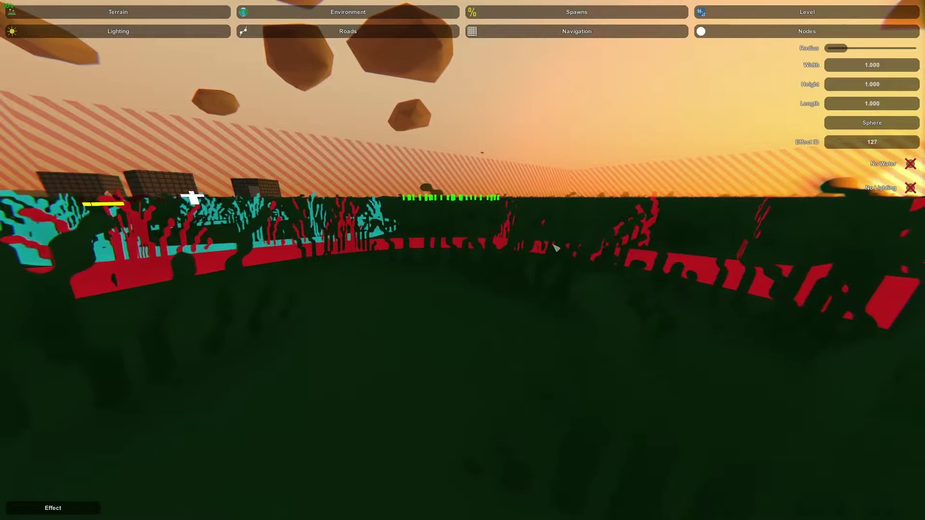
pyautogui.press('w')
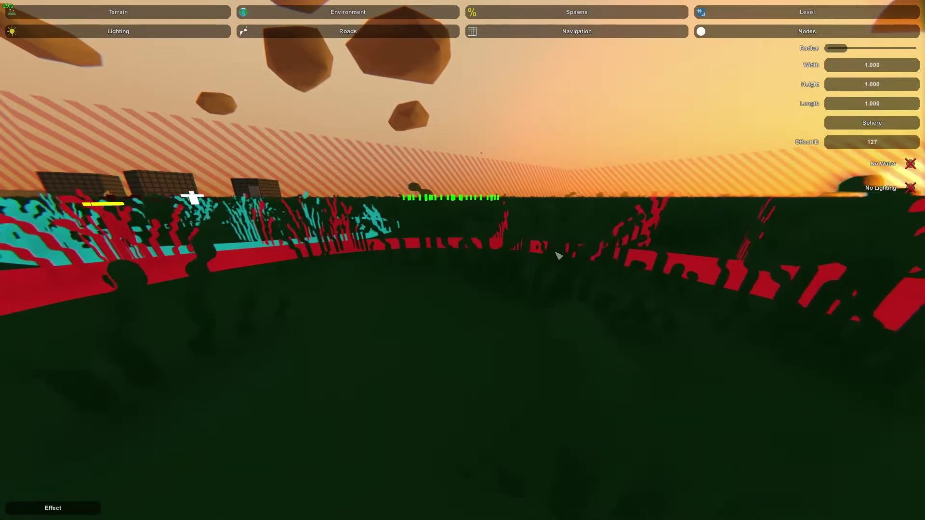
pyautogui.press('w')
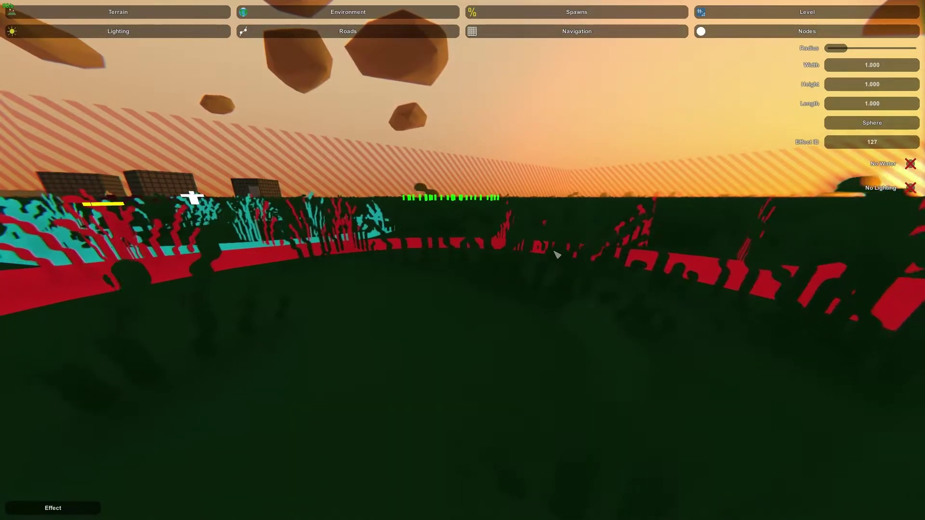
pyautogui.press('a')
pyautogui.click(557, 255)
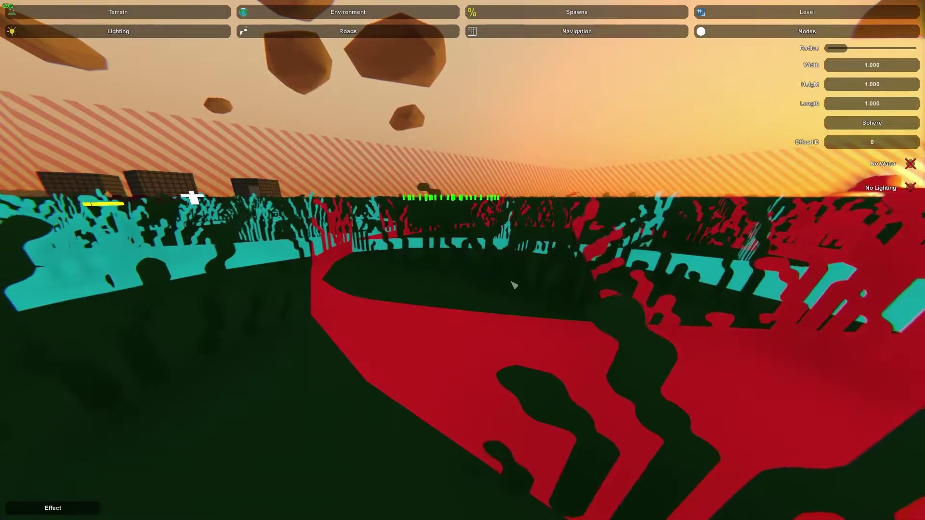
# Step: Examine the layout of the ring-shaped effect nodes and the neighbouring box volumes from above
pyautogui.moveTo(514, 285); pyautogui.dragTo(512, 299, button='right')
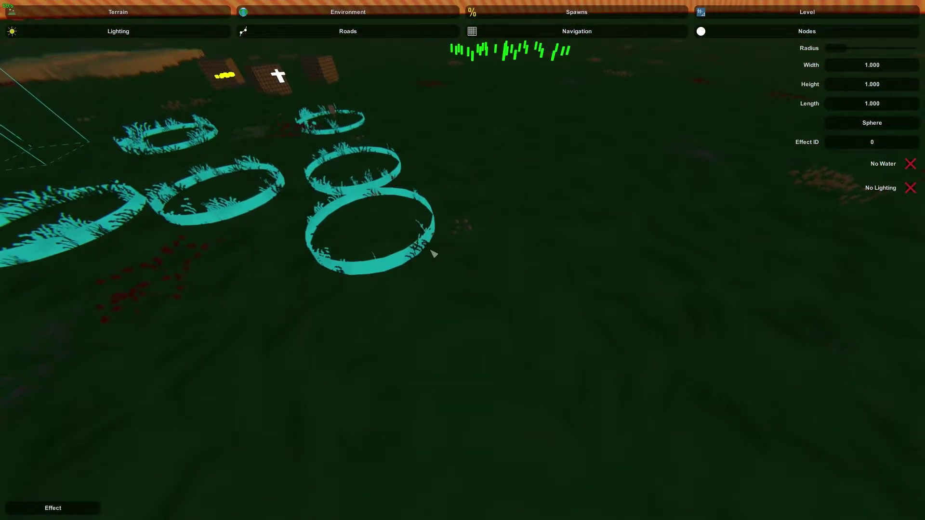
pyautogui.moveTo(430, 250); pyautogui.dragTo(347, 279, button='right')
pyautogui.press('a')
pyautogui.press('d')
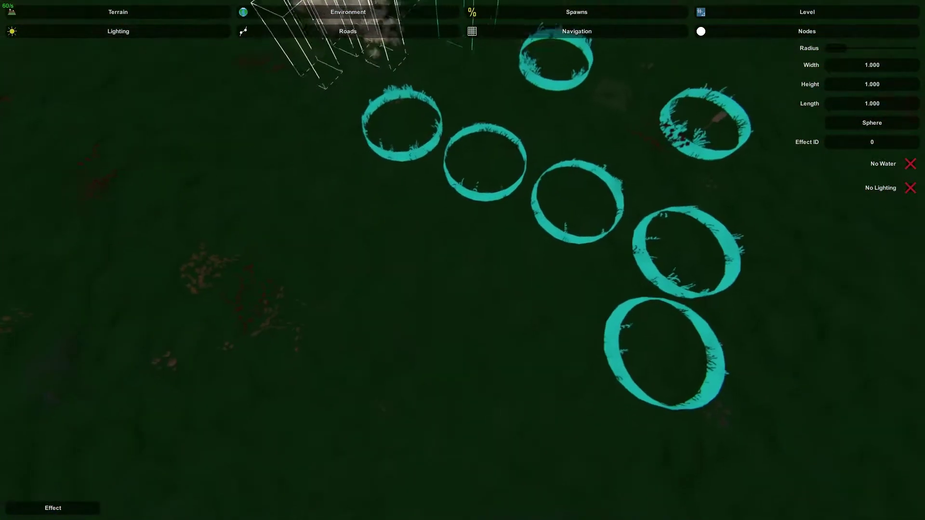
pyautogui.moveTo(462, 260)
pyautogui.mouseDown(button='right')
pyautogui.moveTo(504, 271)
pyautogui.moveTo(474, 260)
pyautogui.moveTo(492, 260)
pyautogui.moveTo(488, 231)
pyautogui.moveTo(465, 241)
pyautogui.moveTo(467, 262)
pyautogui.mouseUp(button='right')
pyautogui.press('w')
pyautogui.press('s')
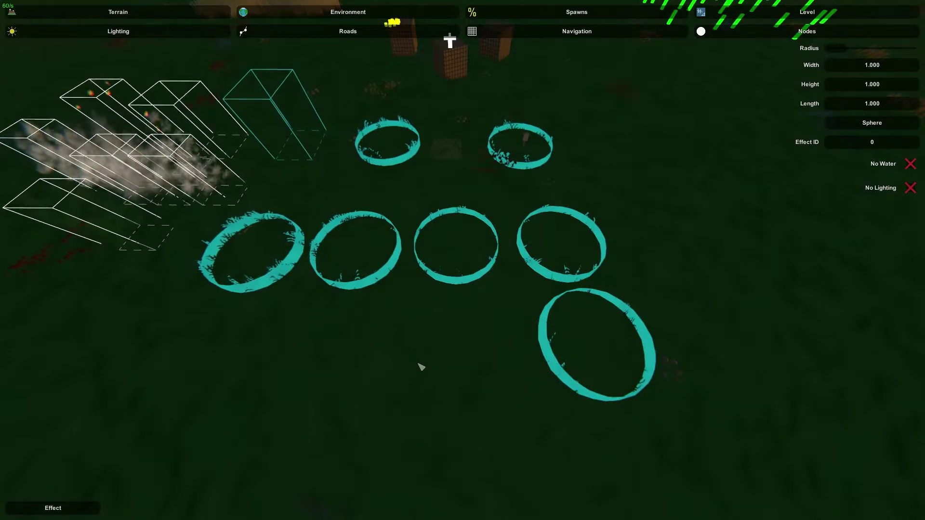
pyautogui.moveTo(420, 364); pyautogui.dragTo(251, 260, button='right')
pyautogui.press('a')
pyautogui.press('d')
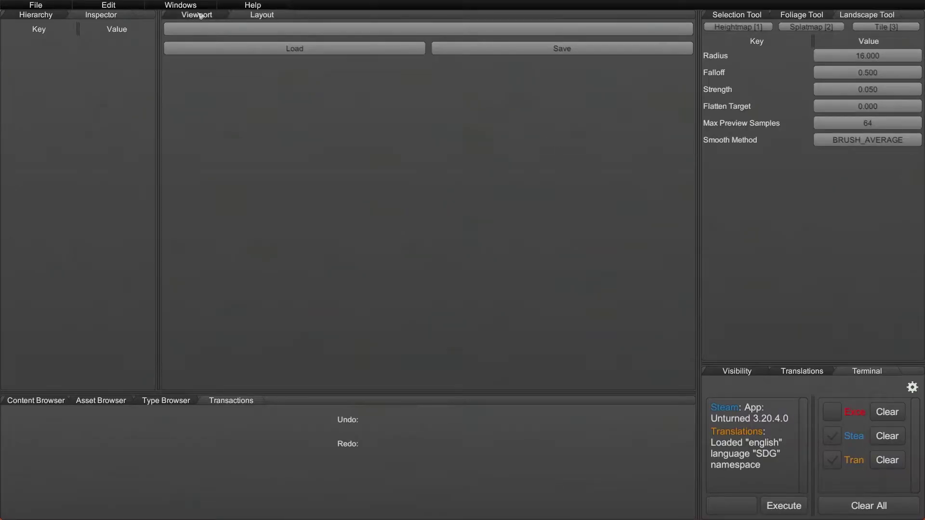
# Step: Show the level scene in the devkit viewport and widen it by narrowing the columns on both sides
pyautogui.click(201, 16)
pyautogui.moveTo(512, 277); pyautogui.dragTo(487, 248, button='right')
pyautogui.press('w')
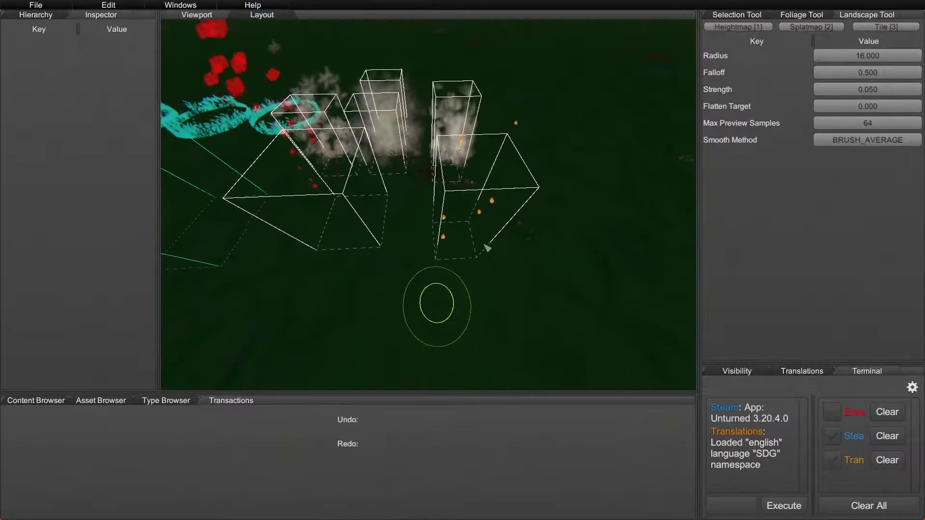
pyautogui.moveTo(697, 160); pyautogui.dragTo(722, 160)
pyautogui.moveTo(466, 315)
pyautogui.mouseDown(button='right')
pyautogui.moveTo(449, 312)
pyautogui.moveTo(449, 385)
pyautogui.moveTo(434, 332)
pyautogui.mouseUp(button='right')
pyautogui.press('a')
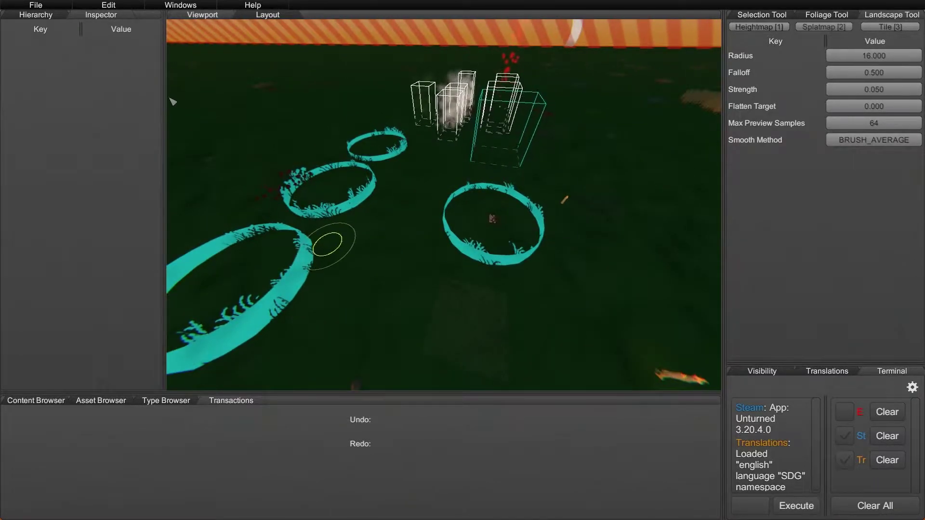
pyautogui.moveTo(164, 102); pyautogui.dragTo(143, 98)
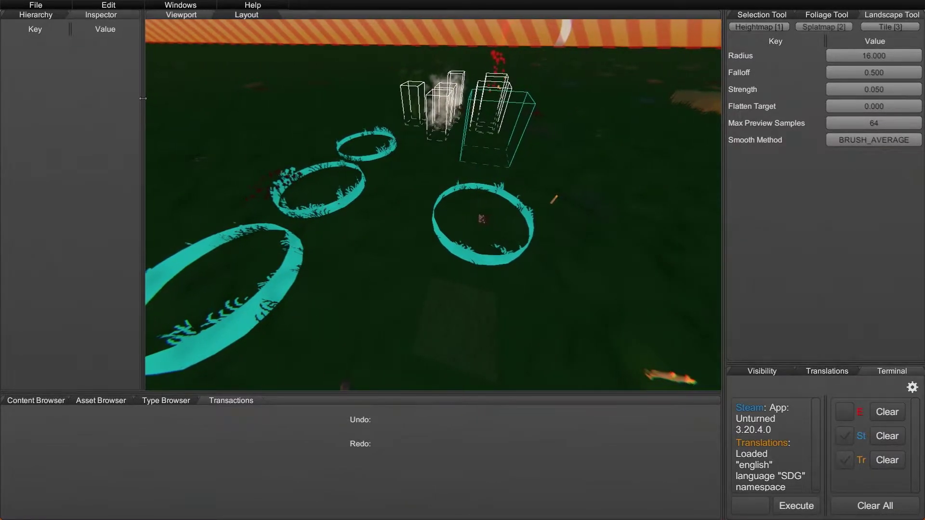
# Step: Activate the Selection Tool and select the existing box volume beside the rings to inspect its properties
pyautogui.press('a')
pyautogui.moveTo(420, 212); pyautogui.dragTo(438, 272, button='right')
pyautogui.press('d')
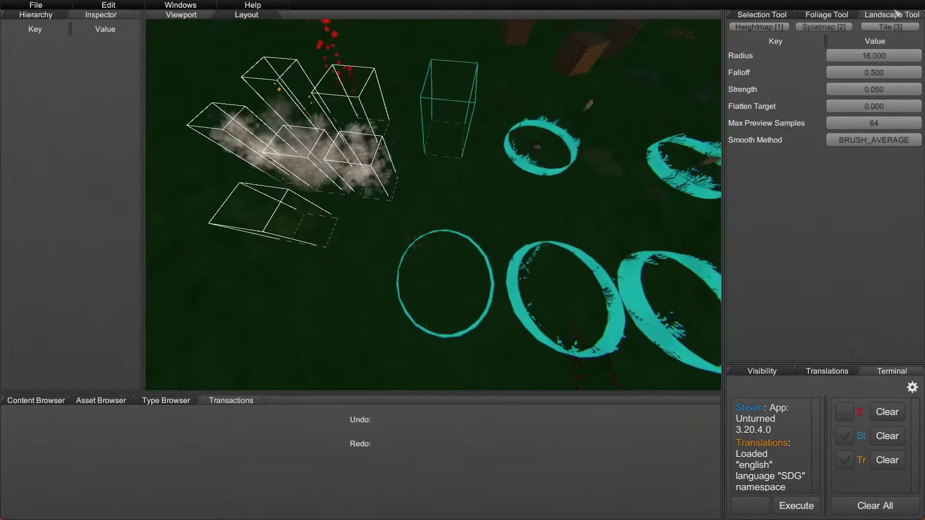
pyautogui.click(827, 17)
pyautogui.click(771, 16)
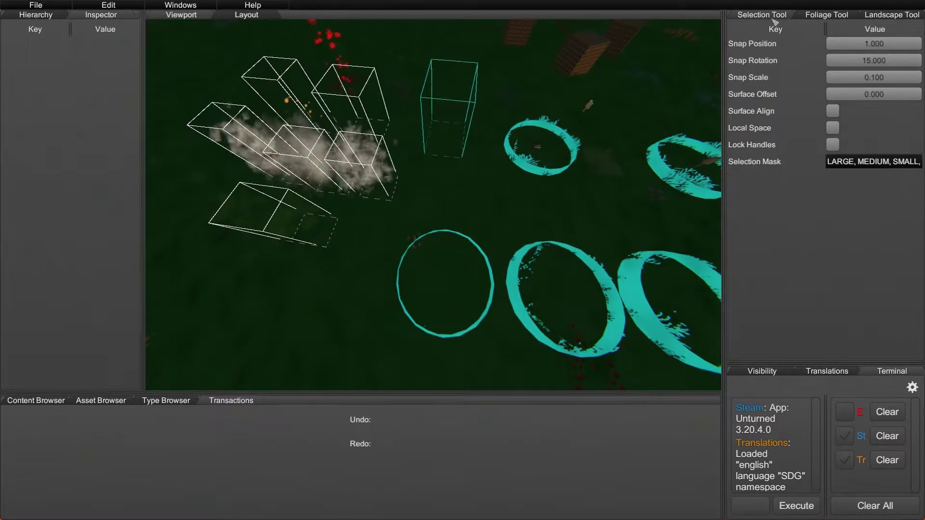
pyautogui.press('w')
pyautogui.moveTo(580, 279); pyautogui.dragTo(580, 241, button='right')
pyautogui.click(545, 165)
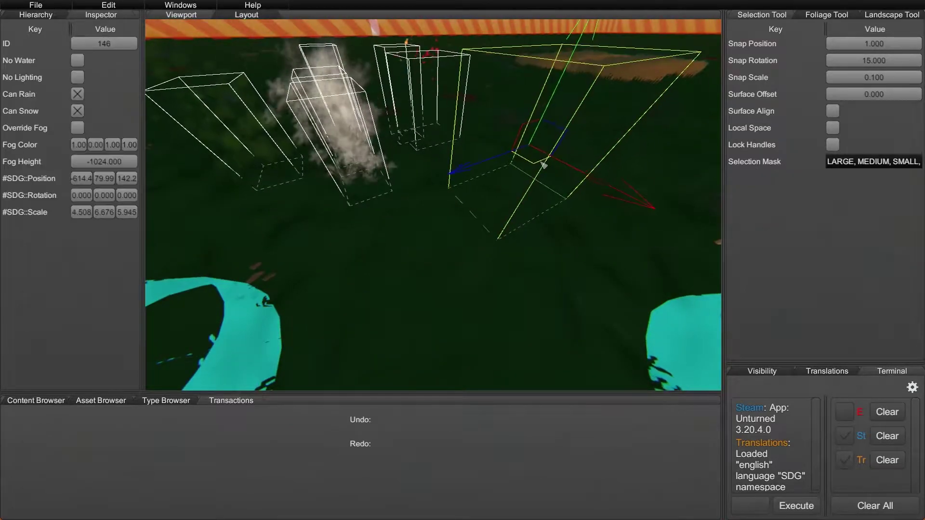
pyautogui.click(458, 239)
# Step: List the placeable object types, including AmbianceVolume, in the Type Browser
pyautogui.press('d')
pyautogui.moveTo(458, 239); pyautogui.dragTo(366, 243, button='right')
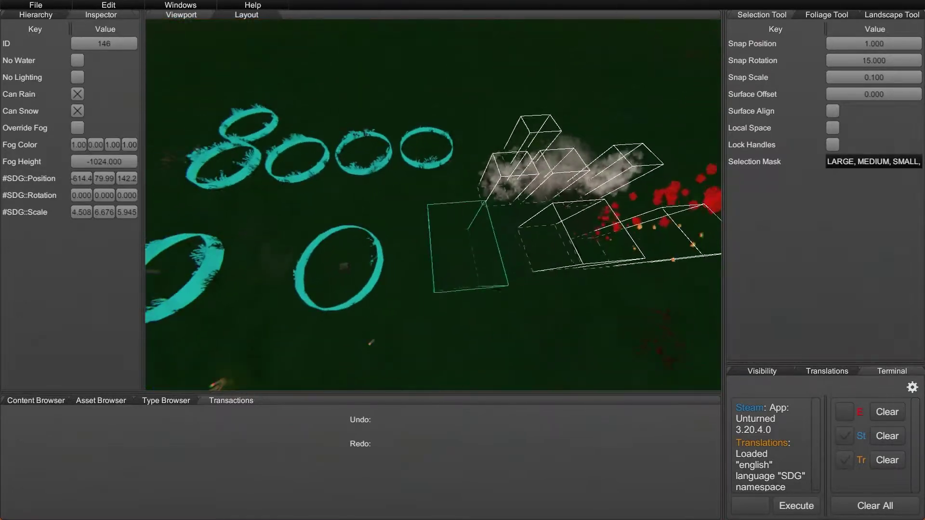
pyautogui.moveTo(462, 267); pyautogui.dragTo(463, 267, button='right')
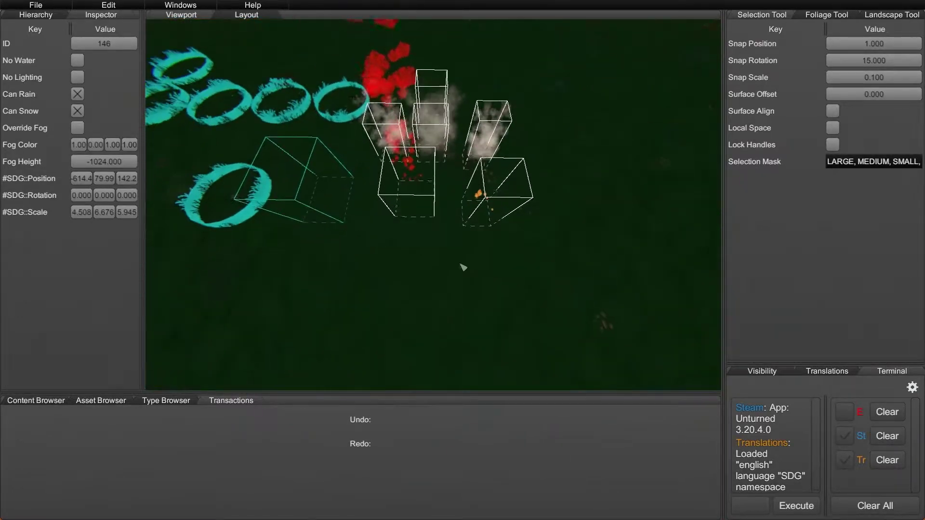
pyautogui.click(145, 402)
pyautogui.click(111, 415)
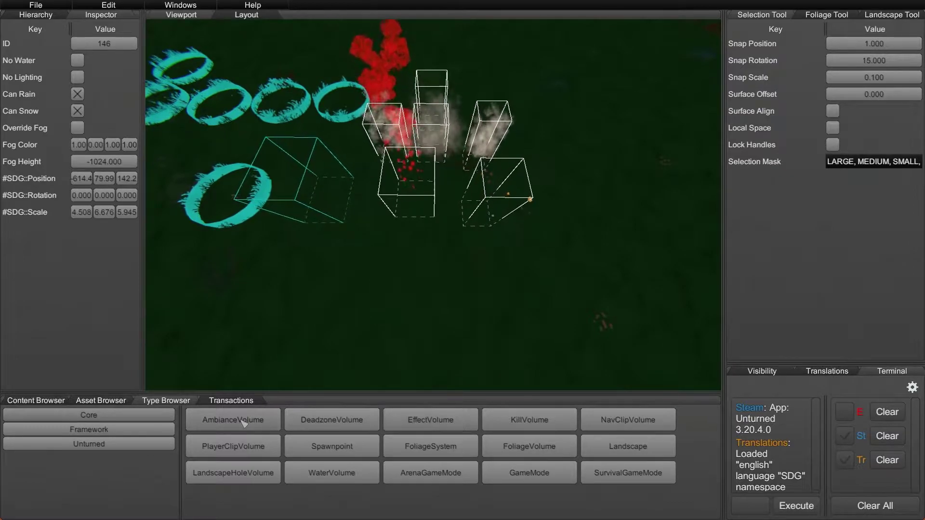
# Step: Examine the existing ambiance volume beside the rings and its box extents from several sides, selecting it for a closer look
pyautogui.moveTo(408, 353); pyautogui.dragTo(407, 353, button='right')
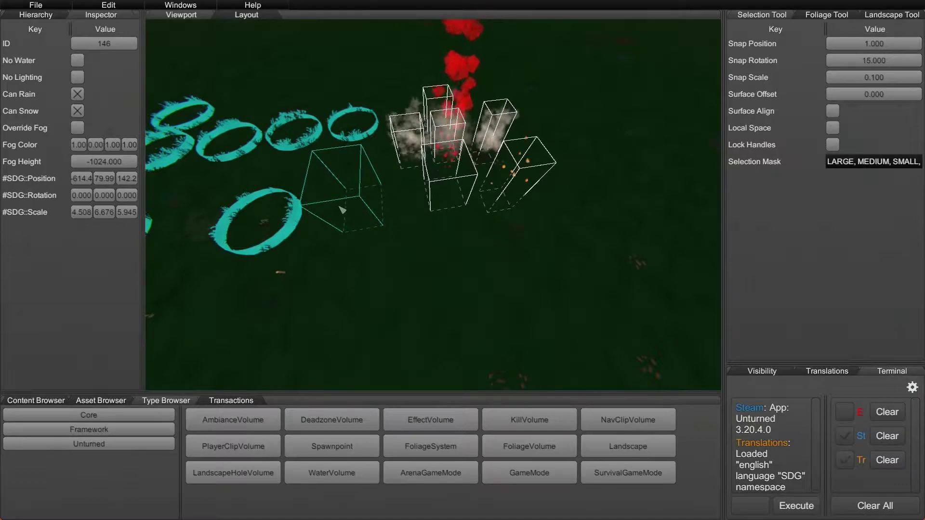
pyautogui.press('w')
pyautogui.moveTo(342, 210); pyautogui.dragTo(337, 262, button='right')
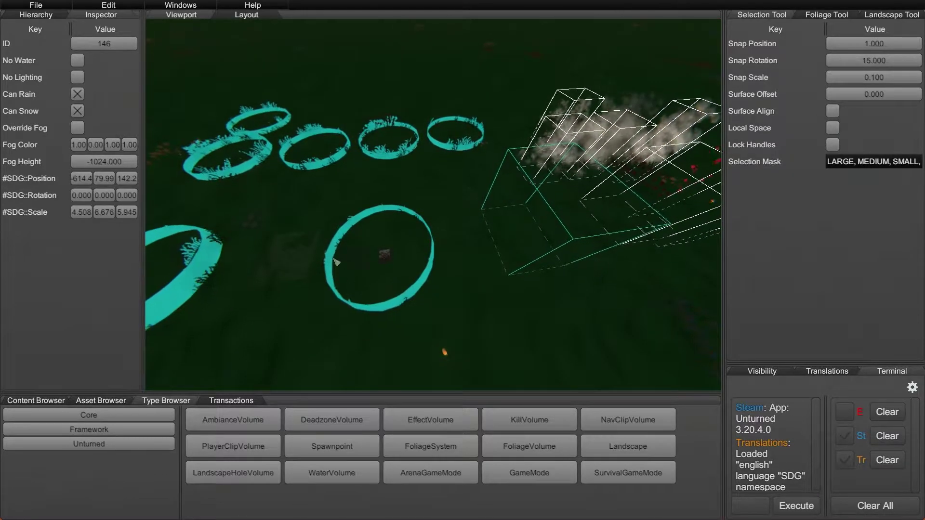
pyautogui.moveTo(417, 196); pyautogui.dragTo(417, 196, button='right')
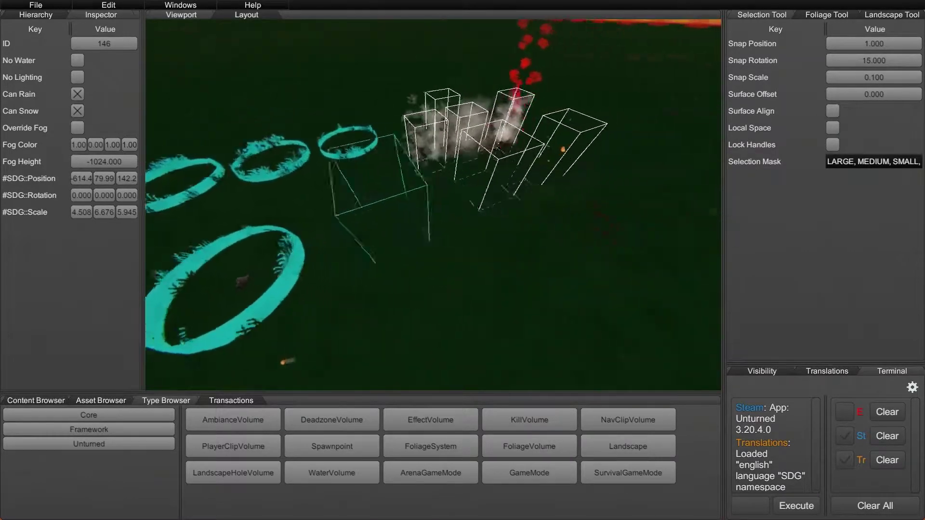
pyautogui.moveTo(336, 262); pyautogui.dragTo(336, 261, button='right')
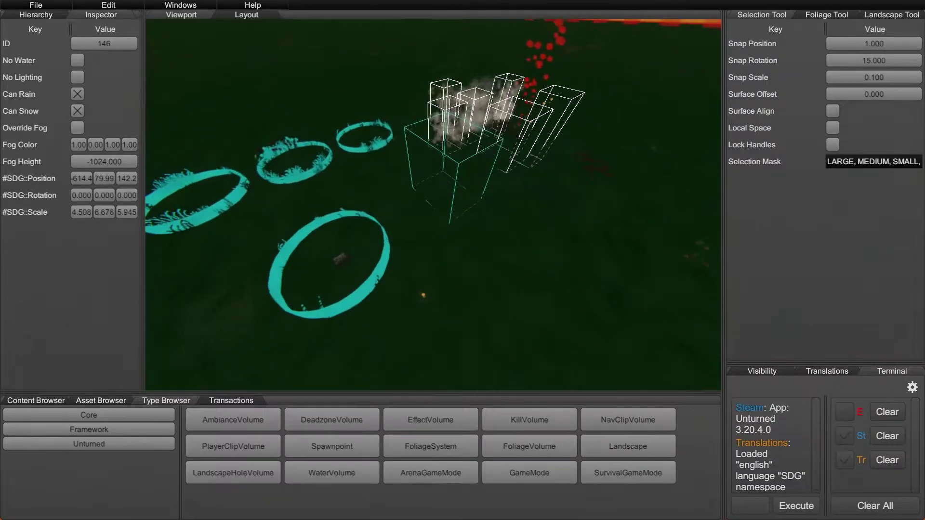
pyautogui.moveTo(386, 188); pyautogui.dragTo(386, 189, button='right')
pyautogui.press('w')
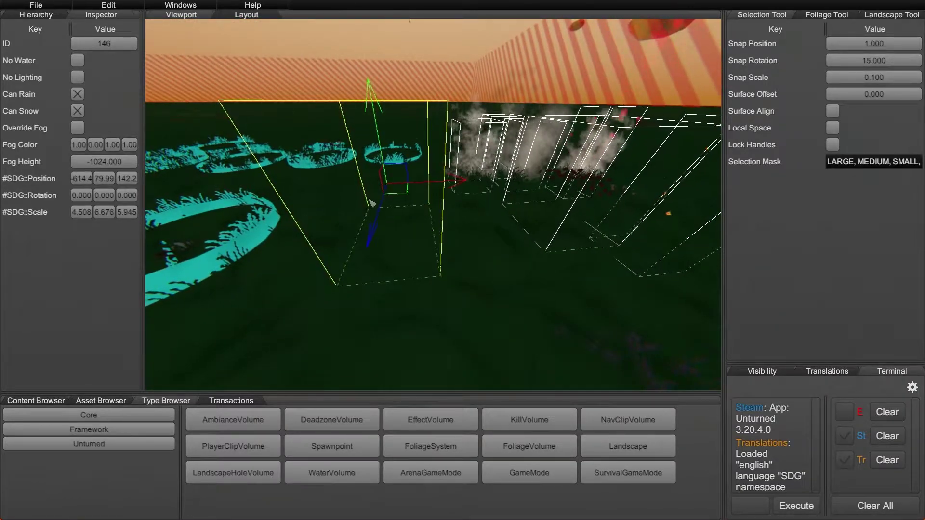
pyautogui.moveTo(431, 258); pyautogui.dragTo(431, 257, button='right')
pyautogui.moveTo(369, 231); pyautogui.dragTo(513, 224, button='right')
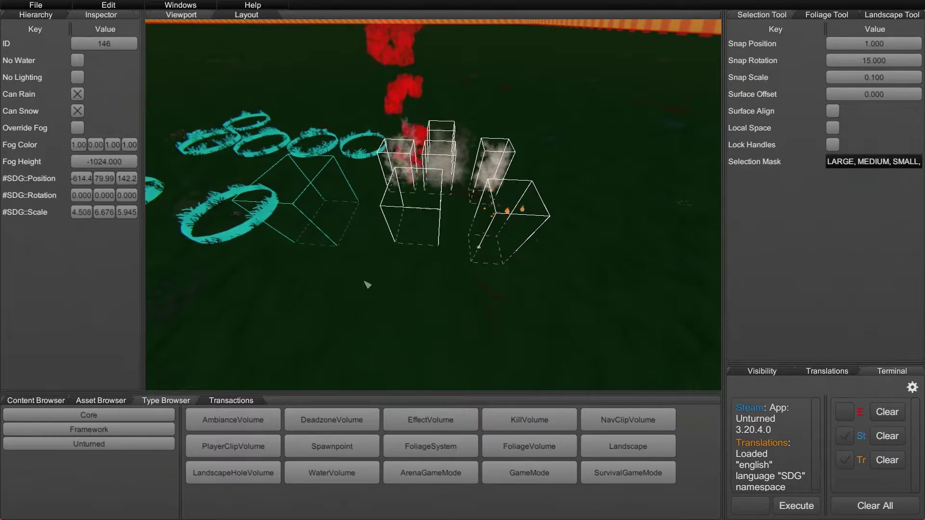
pyautogui.moveTo(366, 282); pyautogui.dragTo(482, 266, button='right')
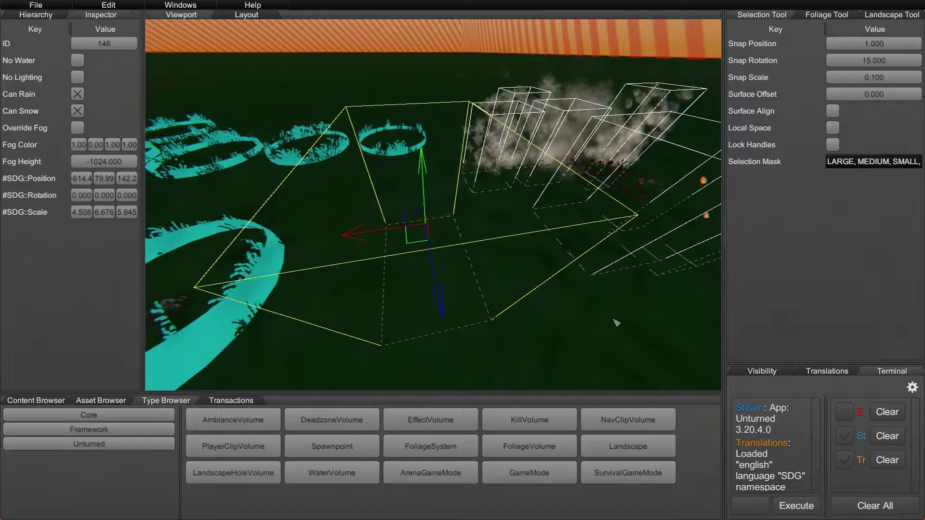
pyautogui.press('w')
pyautogui.moveTo(569, 357); pyautogui.dragTo(663, 296, button='right')
pyautogui.moveTo(534, 320); pyautogui.dragTo(518, 345, button='right')
pyautogui.press('s')
pyautogui.moveTo(430, 230)
pyautogui.mouseDown(button='right')
pyautogui.moveTo(434, 204)
pyautogui.moveTo(436, 241)
pyautogui.moveTo(431, 231)
pyautogui.mouseUp(button='right')
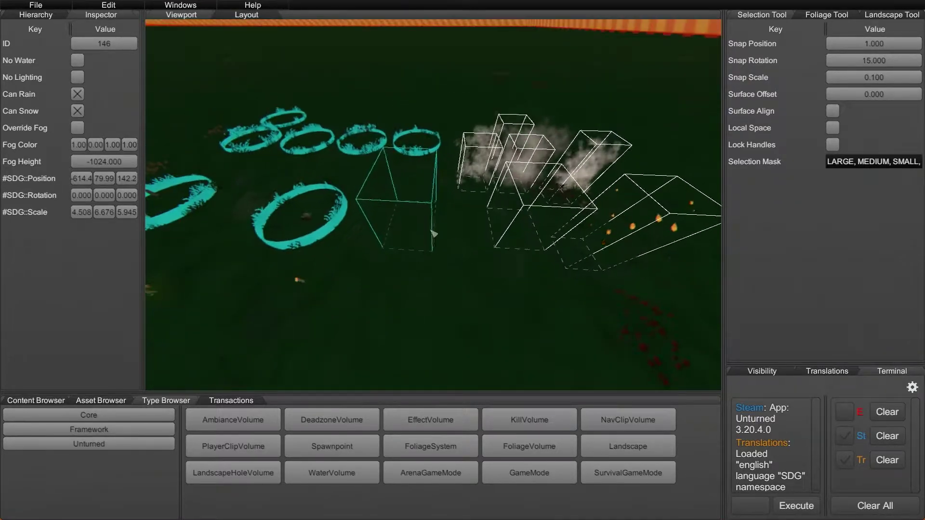
# Step: Place a new AmbianceVolume on the open grass and scale it to about 6.6 by 11.1 by 5.97
pyautogui.moveTo(377, 385); pyautogui.dragTo(424, 410, button='right')
pyautogui.press('a')
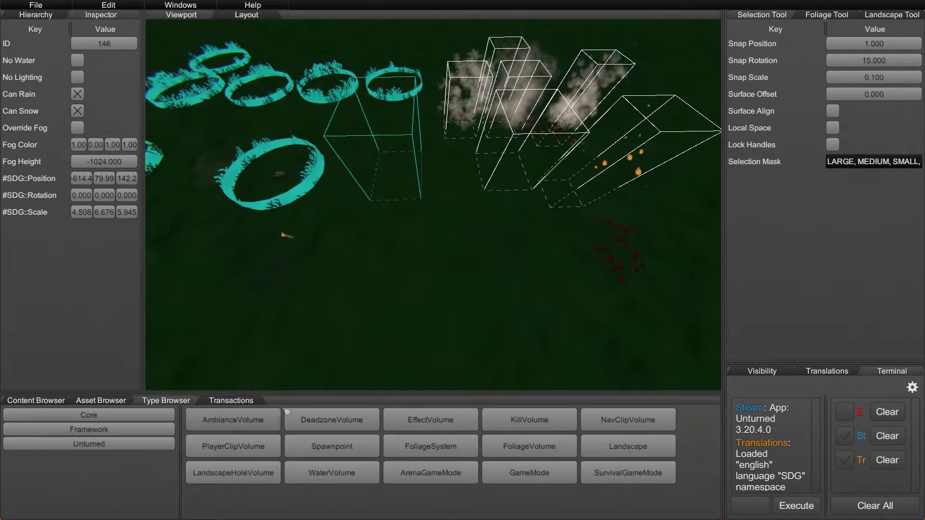
pyautogui.click(402, 263)
pyautogui.moveTo(495, 291); pyautogui.dragTo(511, 253, button='right')
pyautogui.press('d')
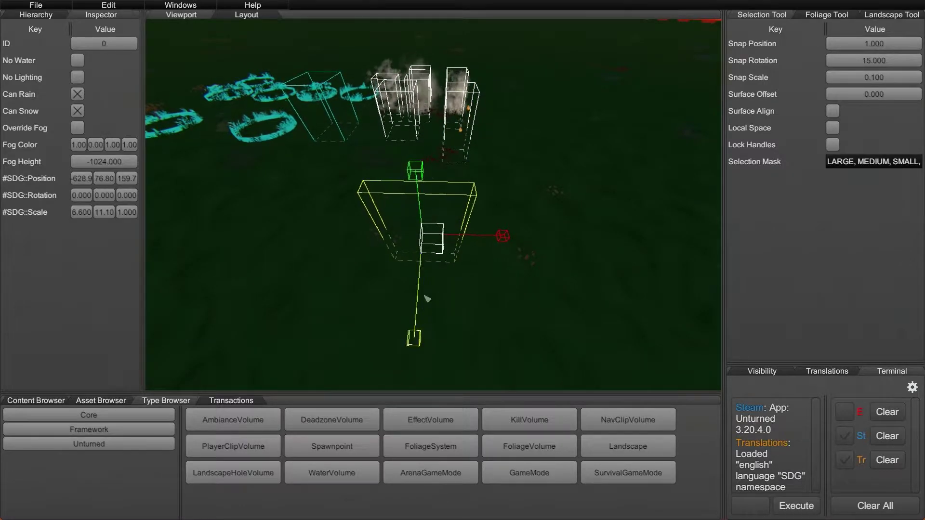
pyautogui.moveTo(418, 331); pyautogui.dragTo(420, 388)
# Step: Raise the new ambiance volume to a height of about 77.92, shift it horizontally to about -623.4, 161.4, and deselect it
pyautogui.press('q')
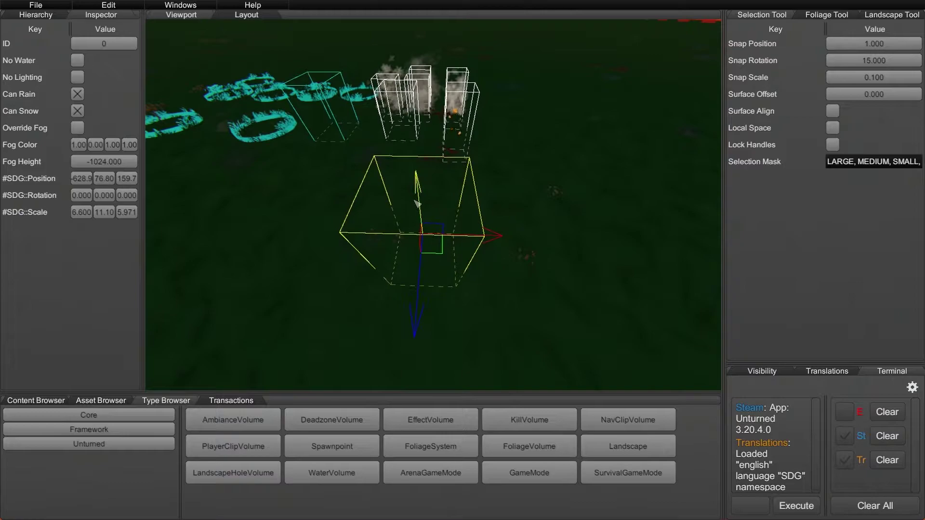
pyautogui.moveTo(417, 190); pyautogui.dragTo(417, 151)
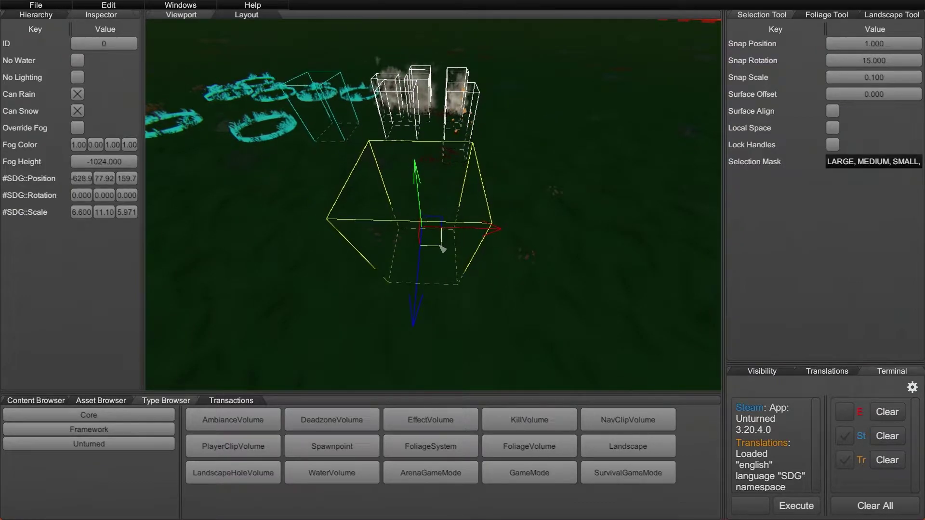
pyautogui.moveTo(441, 248); pyautogui.dragTo(354, 263)
pyautogui.moveTo(354, 263); pyautogui.dragTo(325, 265, button='right')
pyautogui.press('w')
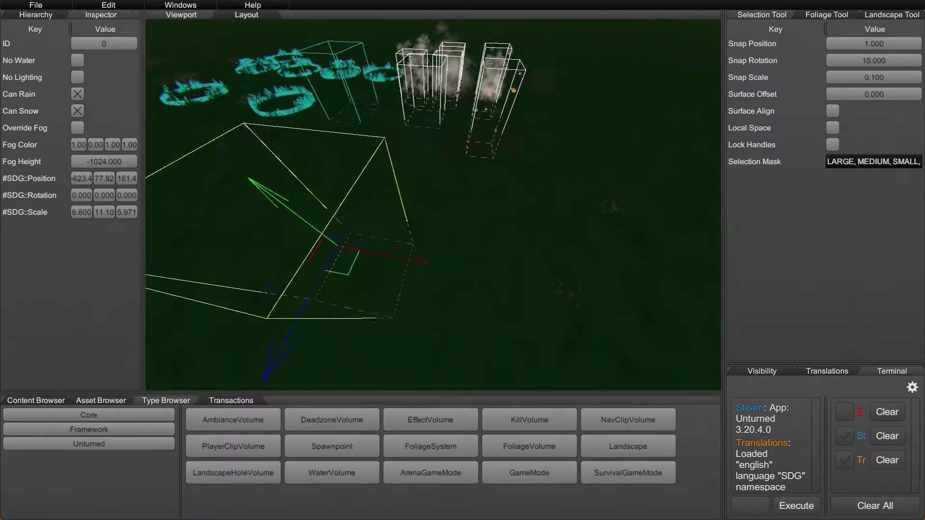
pyautogui.click(529, 242)
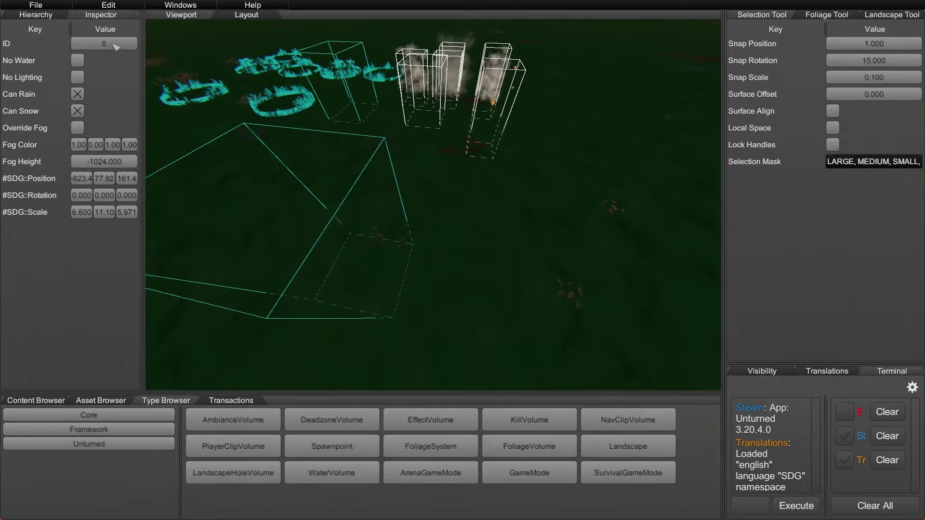
# Step: Enable the new ambiance volume's No Water option and turn it back off
pyautogui.press('w')
pyautogui.moveTo(395, 158); pyautogui.dragTo(400, 219, button='right')
pyautogui.press('s')
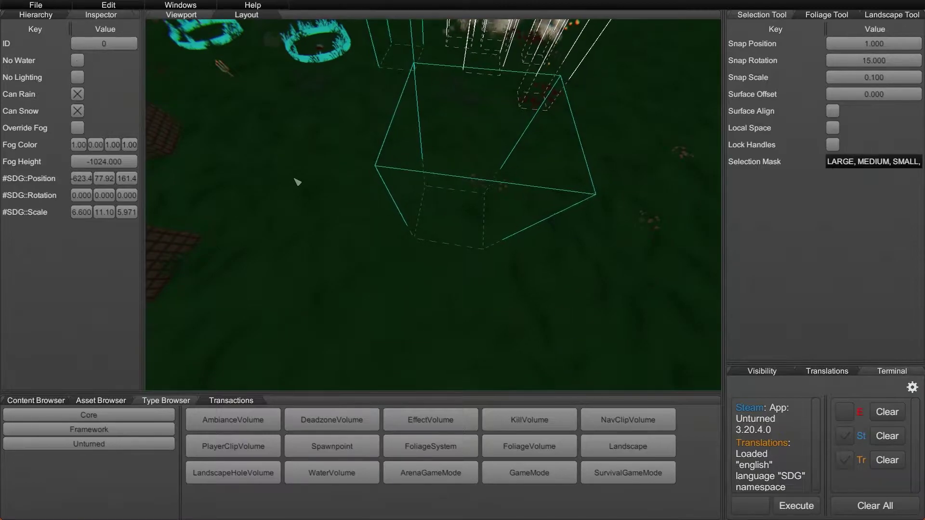
pyautogui.moveTo(295, 180); pyautogui.dragTo(320, 193, button='right')
pyautogui.moveTo(315, 227); pyautogui.dragTo(461, 253, button='right')
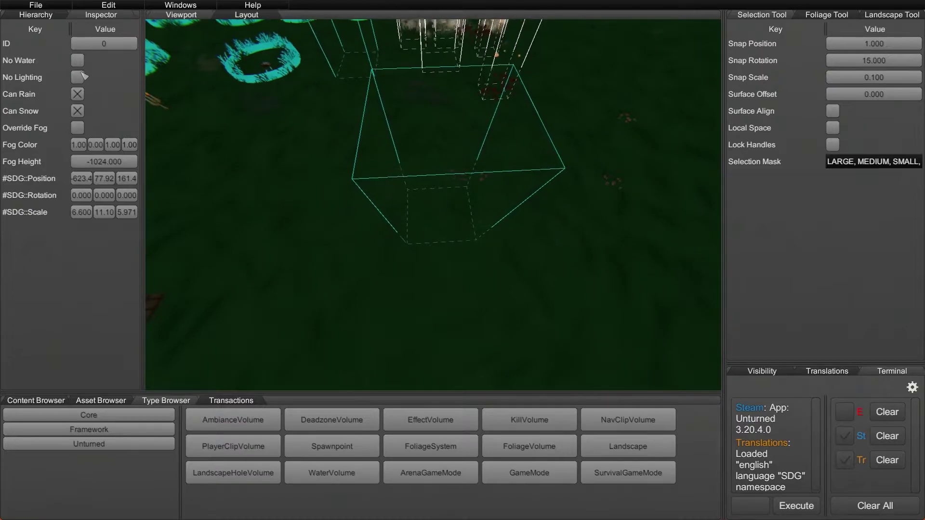
pyautogui.moveTo(308, 173); pyautogui.dragTo(464, 261, button='right')
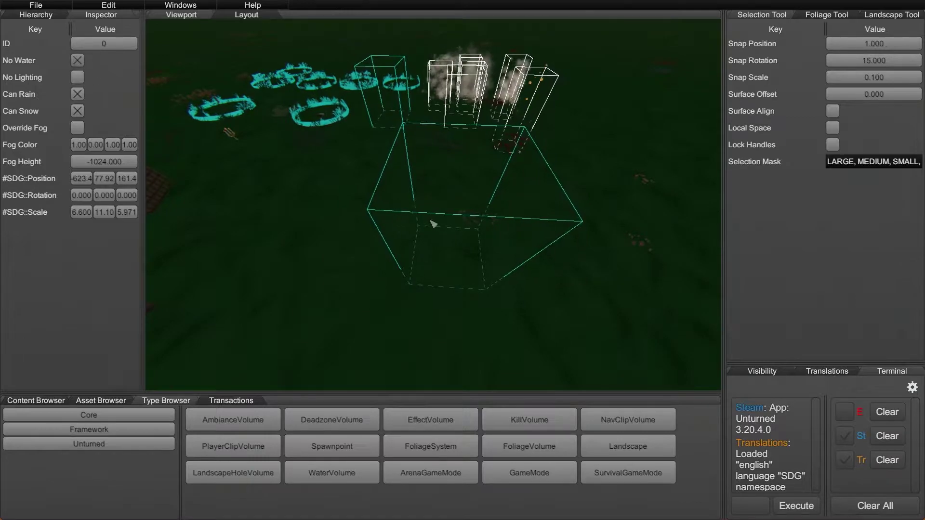
pyautogui.click(77, 60)
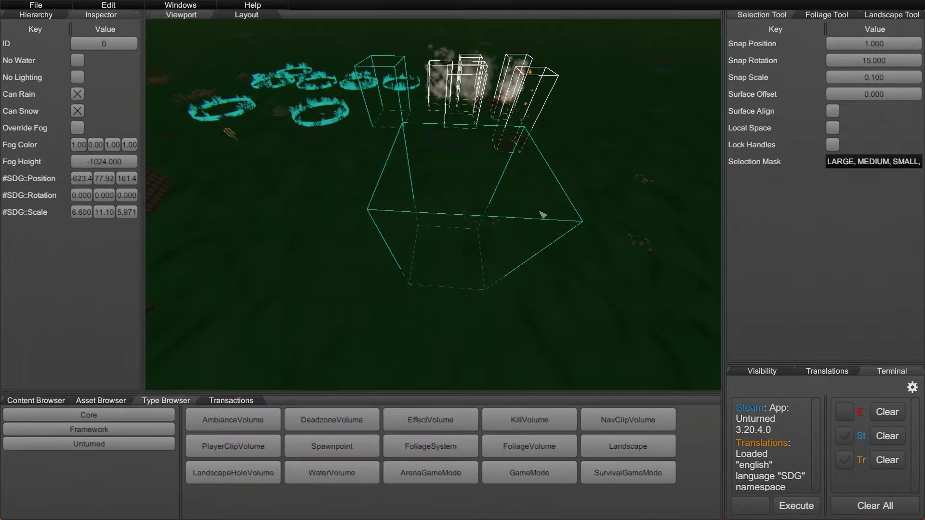
# Step: Turn off the new ambiance volume's Can Snow and Can Rain options and re-enable both
pyautogui.moveTo(421, 241); pyautogui.dragTo(469, 250, button='right')
pyautogui.press('w')
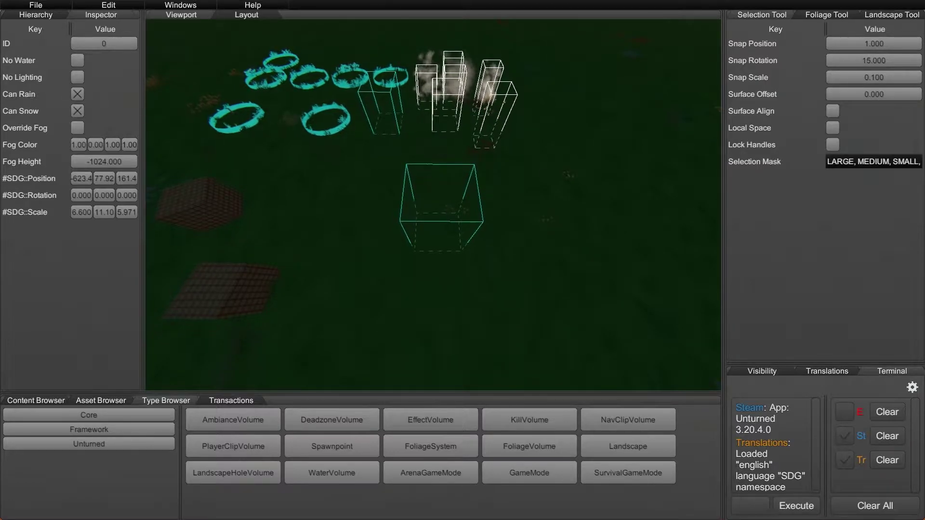
pyautogui.press('w')
pyautogui.moveTo(462, 260); pyautogui.dragTo(471, 236, button='right')
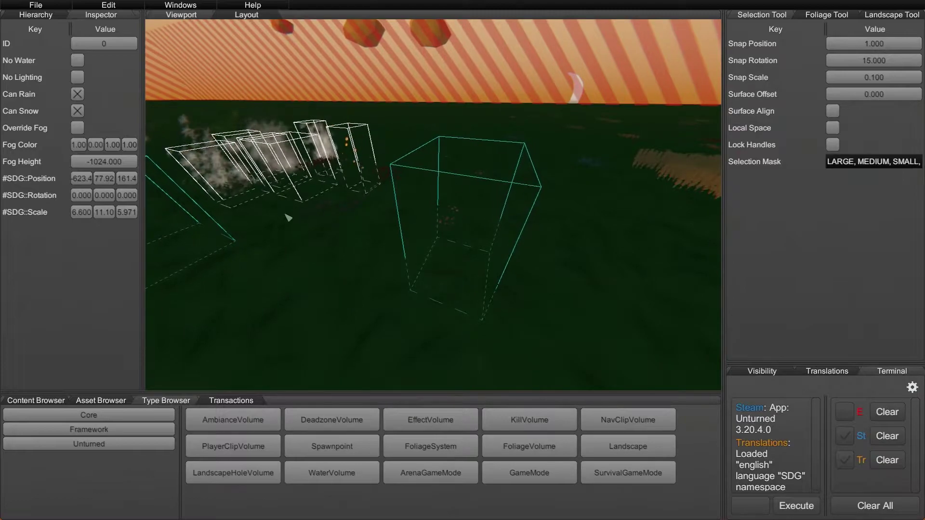
pyautogui.click(77, 111)
pyautogui.click(77, 94)
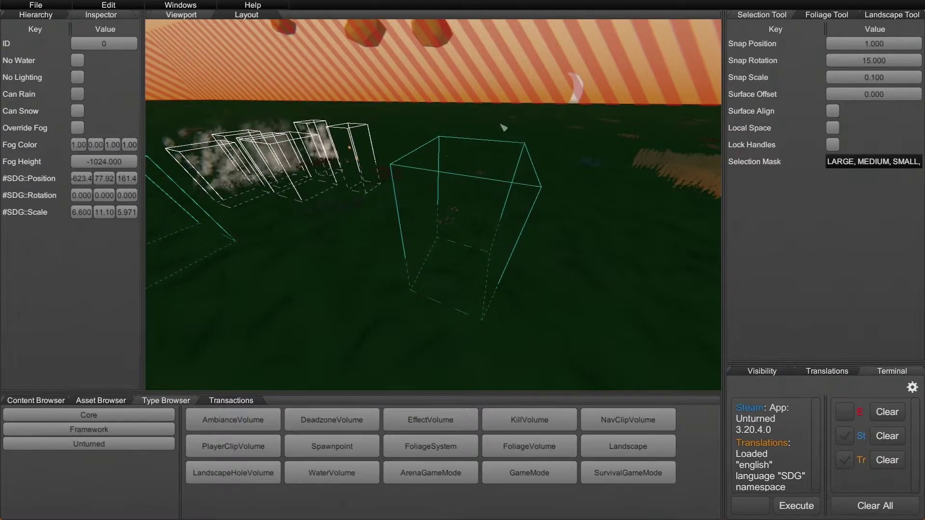
pyautogui.click(77, 93)
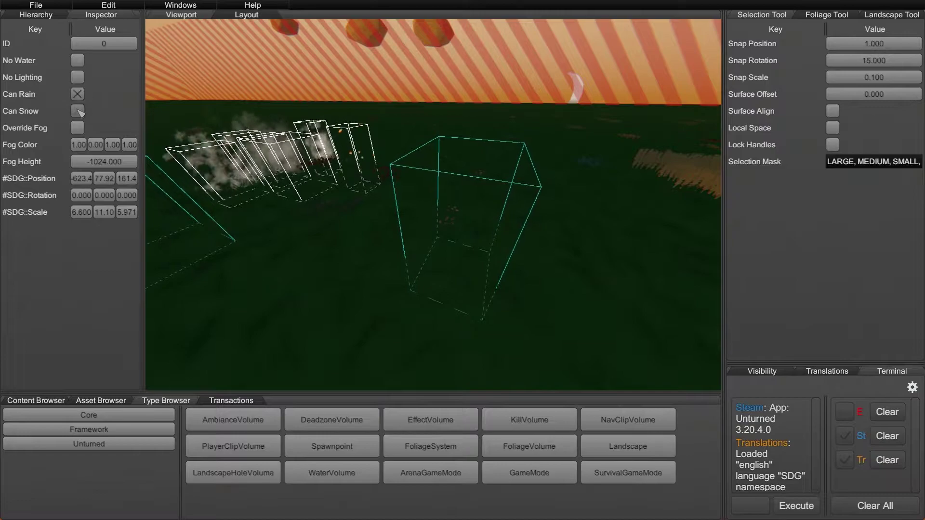
pyautogui.click(77, 111)
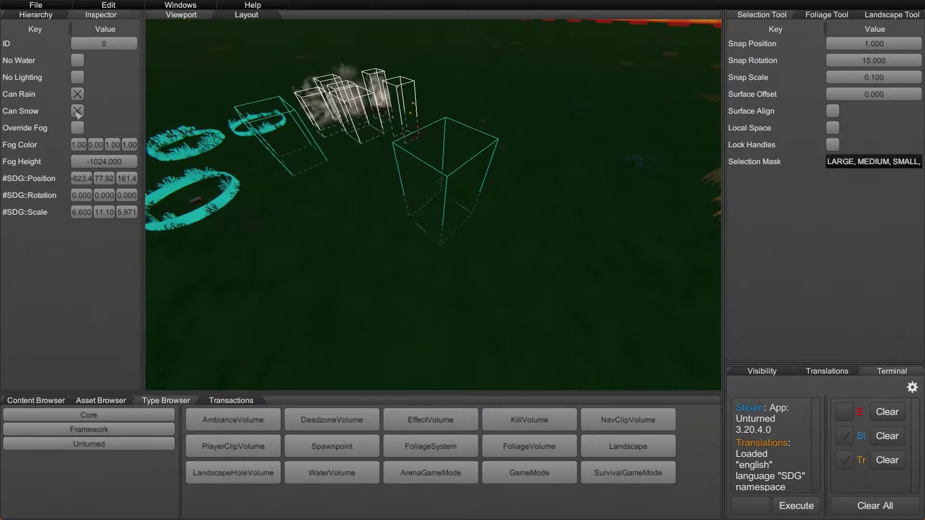
# Step: Select the new ambiance volume and set its ID to 127
pyautogui.moveTo(489, 223); pyautogui.dragTo(453, 241, button='right')
pyautogui.press('w')
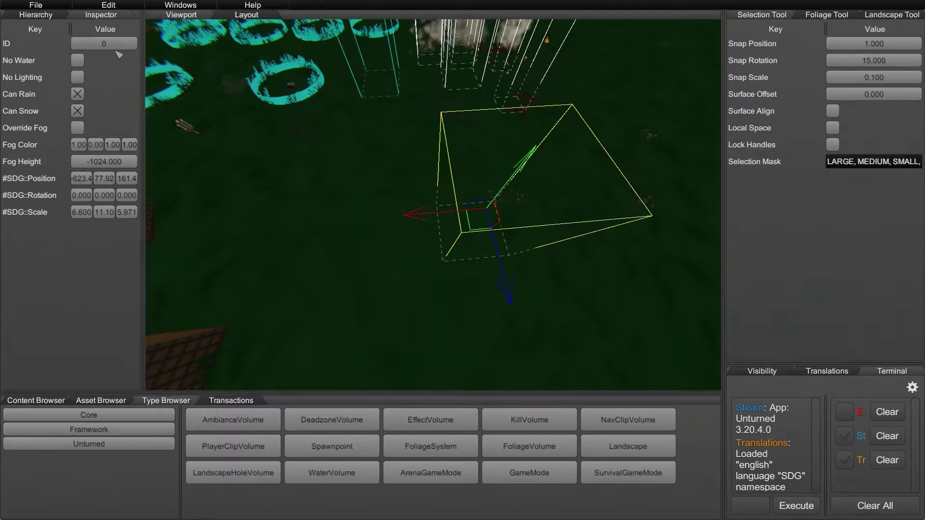
pyautogui.click(81, 47)
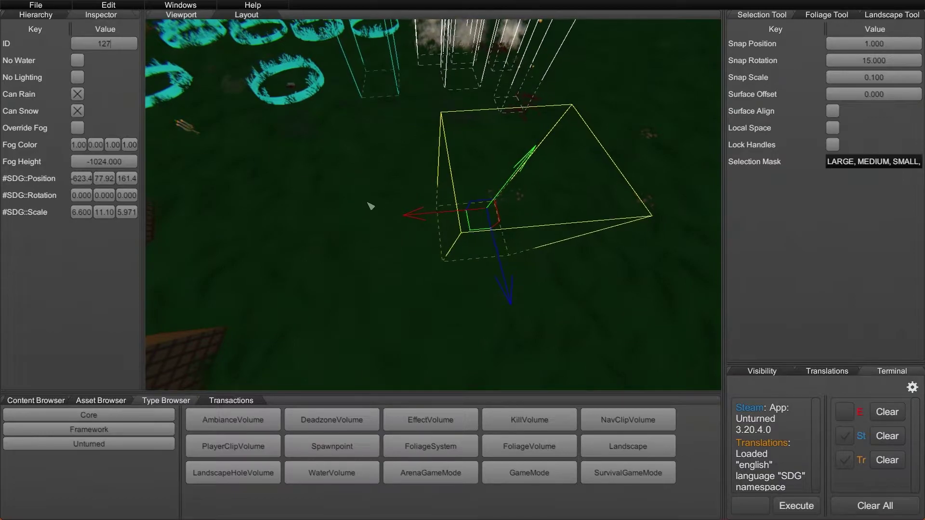
# Step: Examine the existing smoke and fire effect volumes beside the rings from several angles
pyautogui.press('w')
pyautogui.moveTo(377, 207); pyautogui.dragTo(539, 159, button='right')
pyautogui.moveTo(395, 180); pyautogui.dragTo(407, 208, button='right')
pyautogui.press('s')
pyautogui.moveTo(481, 241); pyautogui.dragTo(400, 276, button='right')
pyautogui.press('w')
pyautogui.press('w')
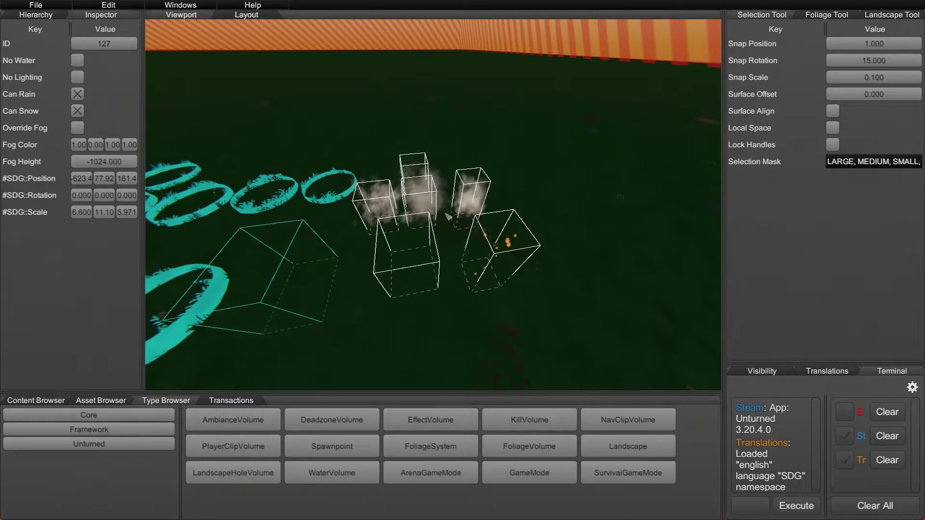
pyautogui.press('w')
pyautogui.moveTo(457, 255); pyautogui.dragTo(467, 264, button='right')
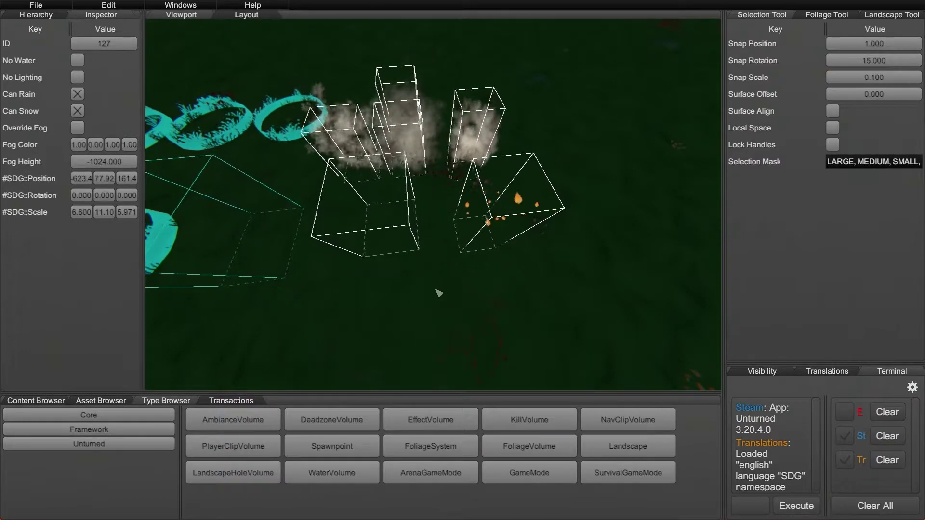
# Step: Place a new EffectVolume on the open grass near the existing ones and scale it to about 4.14 by 5.31 by 3.11
pyautogui.moveTo(472, 264); pyautogui.dragTo(385, 196, button='right')
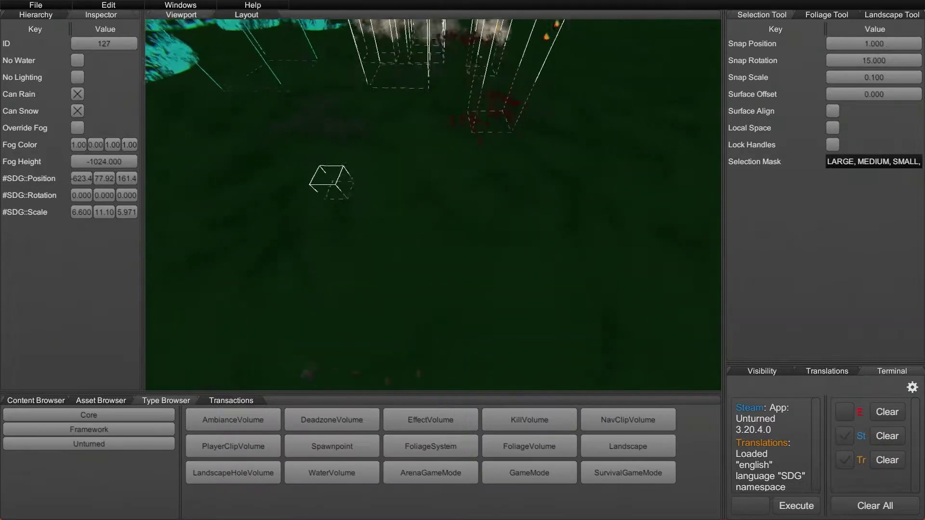
pyautogui.click(383, 192)
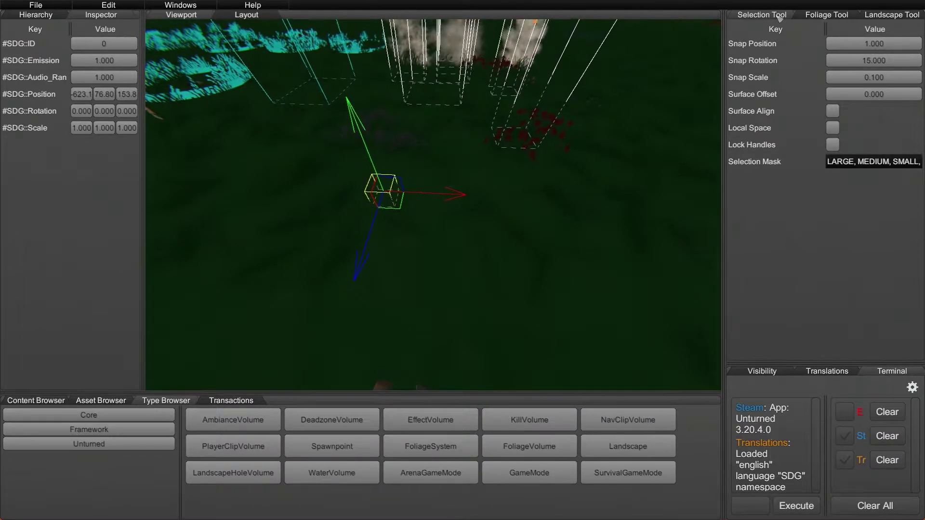
pyautogui.moveTo(399, 208); pyautogui.dragTo(433, 264)
pyautogui.press('r')
pyautogui.moveTo(492, 246); pyautogui.dragTo(572, 270)
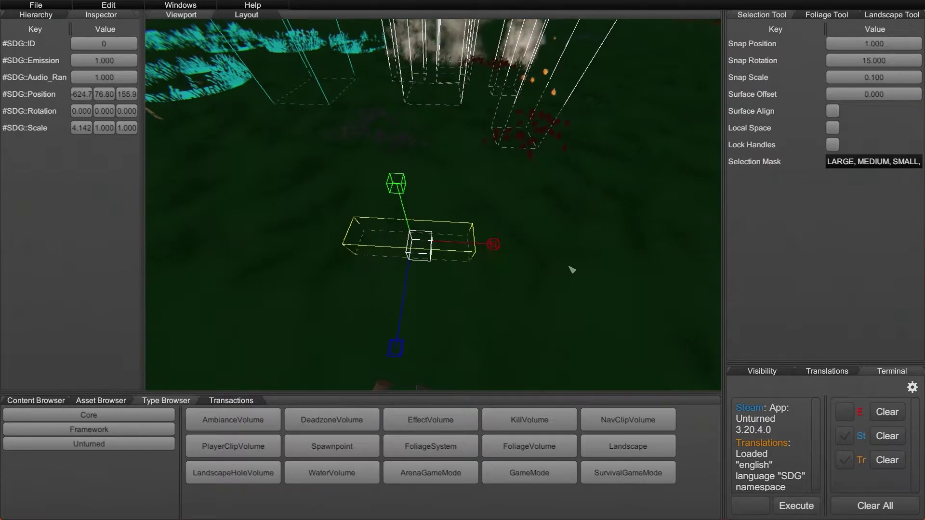
pyautogui.moveTo(397, 347); pyautogui.dragTo(403, 414)
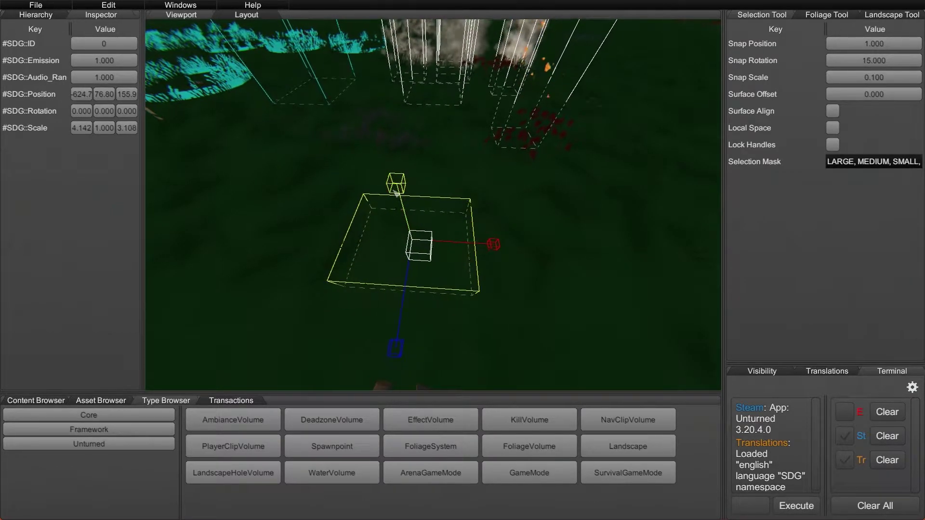
pyautogui.moveTo(397, 184)
pyautogui.mouseDown()
pyautogui.moveTo(373, 124)
pyautogui.moveTo(424, 188)
pyautogui.moveTo(405, 151)
pyautogui.moveTo(392, 168)
pyautogui.mouseUp()
# Step: Raise the new effect volume to about 79.39, shift it horizontally to about -621.9, 155.2, and widen its X scale to about 4.73
pyautogui.press('w')
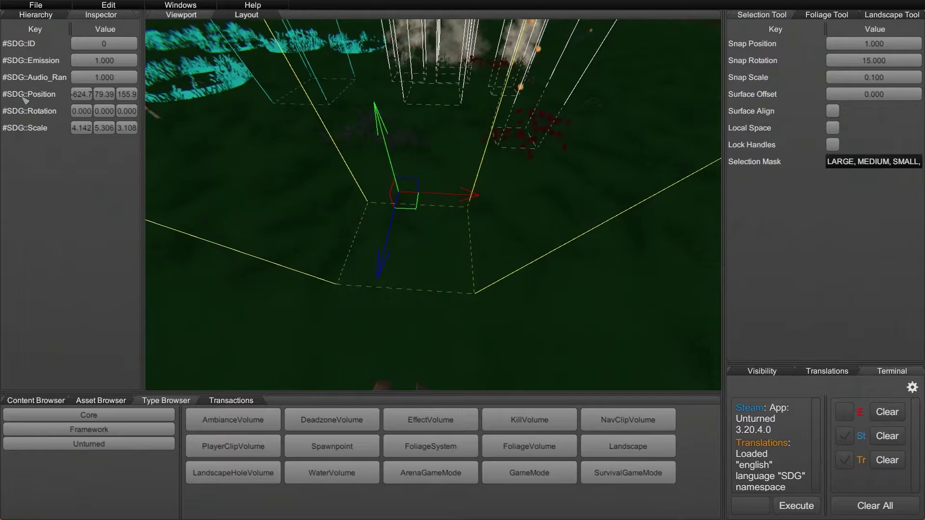
pyautogui.moveTo(413, 212); pyautogui.dragTo(301, 176)
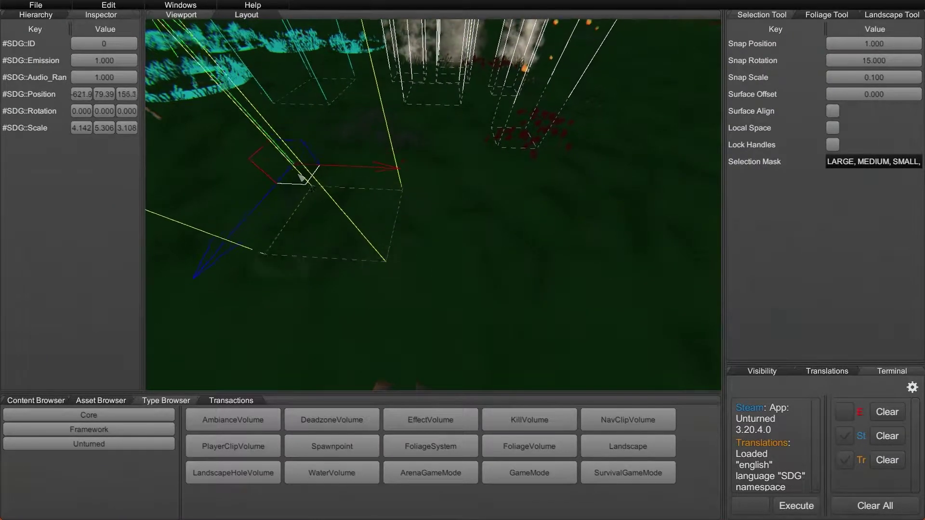
pyautogui.moveTo(406, 176)
pyautogui.mouseDown()
pyautogui.moveTo(371, 175)
pyautogui.moveTo(404, 177)
pyautogui.mouseUp()
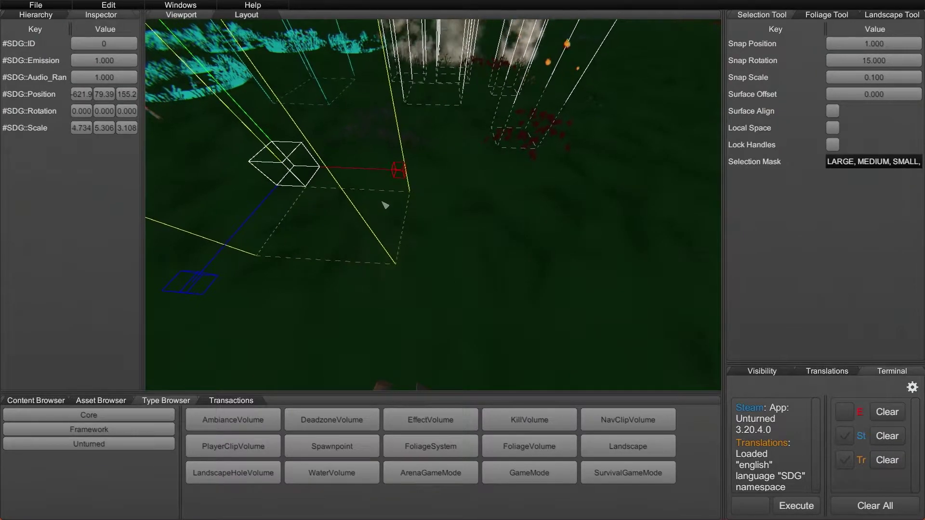
# Step: Rotate the new effect volume about its vertical axis to about 338.3 degrees and move it to about -622.9, 79.52, 155.9
pyautogui.press('e')
pyautogui.press('w')
pyautogui.moveTo(410, 289)
pyautogui.mouseDown()
pyautogui.moveTo(347, 302)
pyautogui.moveTo(410, 290)
pyautogui.moveTo(424, 276)
pyautogui.mouseUp()
pyautogui.press('q')
pyautogui.moveTo(423, 276); pyautogui.dragTo(429, 303, button='right')
pyautogui.moveTo(460, 203); pyautogui.dragTo(482, 194)
pyautogui.press('s')
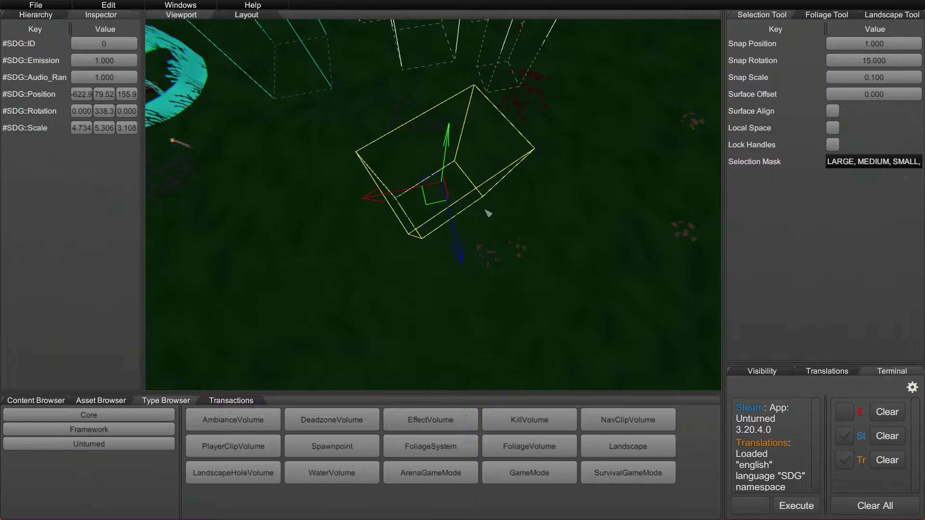
# Step: Select the new effect volume, set its ID to 139, and deselect it
pyautogui.moveTo(490, 222); pyautogui.dragTo(465, 265, button='right')
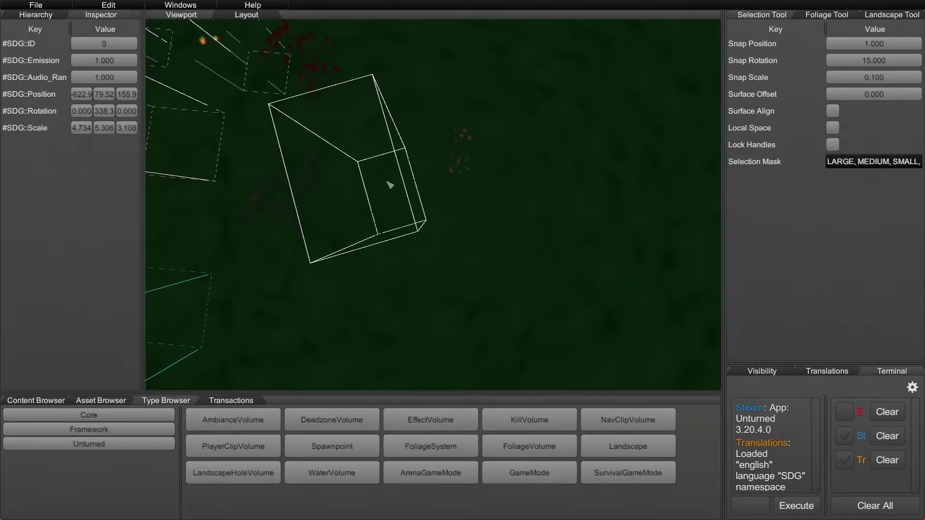
pyautogui.moveTo(385, 178); pyautogui.dragTo(396, 227, button='right')
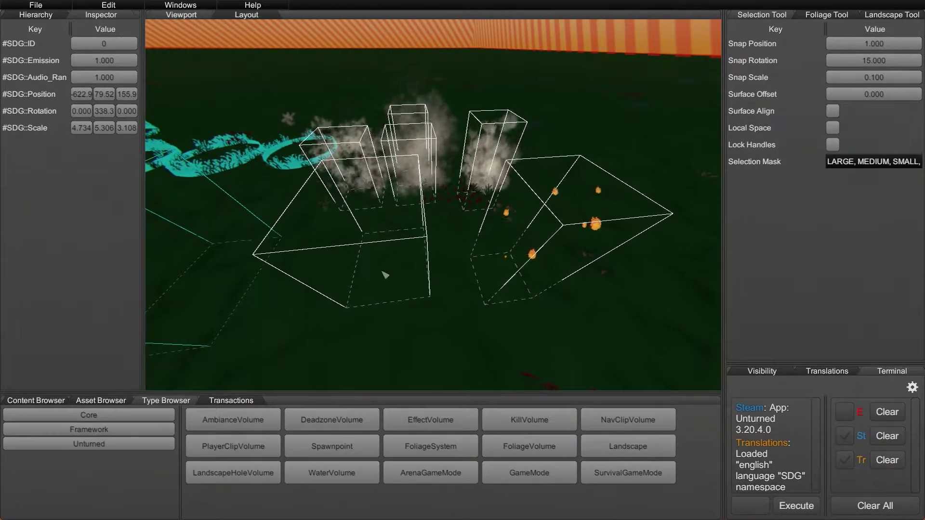
pyautogui.moveTo(384, 271); pyautogui.dragTo(313, 306, button='right')
pyautogui.click(386, 220)
pyautogui.moveTo(385, 220); pyautogui.dragTo(375, 241, button='right')
pyautogui.click(129, 45)
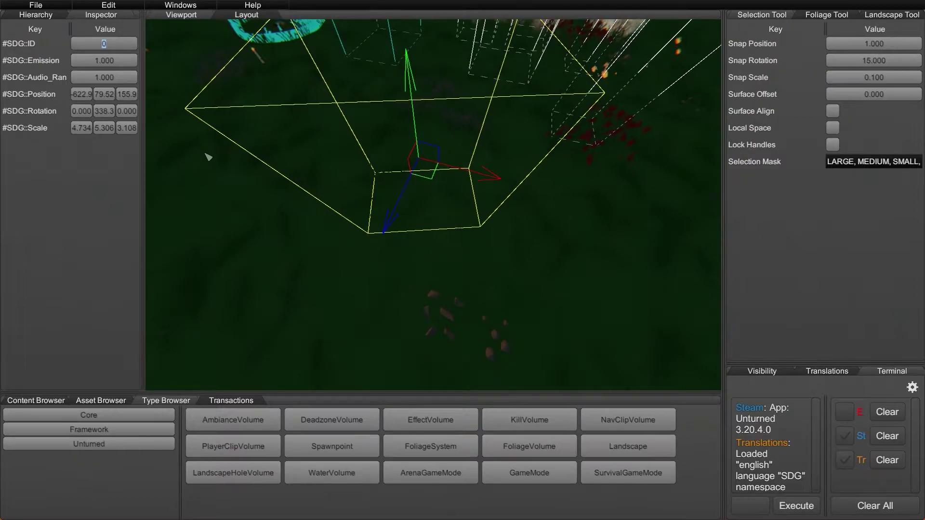
pyautogui.write('139')
pyautogui.click(460, 265)
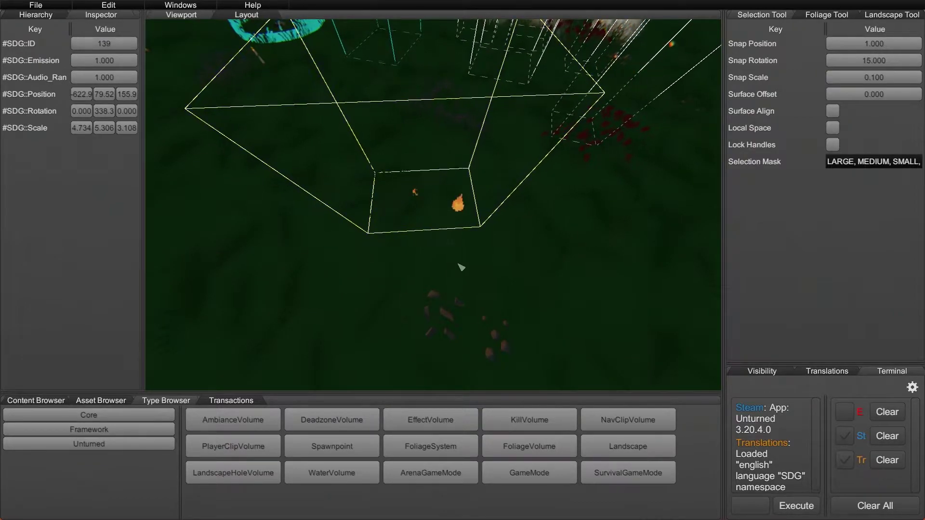
# Step: Examine the fire particles in the new effect volume from inside and around the box
pyautogui.moveTo(461, 266); pyautogui.dragTo(453, 195, button='right')
pyautogui.moveTo(364, 336); pyautogui.dragTo(345, 284, button='right')
pyautogui.press('w')
pyautogui.press('s')
pyautogui.moveTo(392, 243); pyautogui.dragTo(409, 260, button='right')
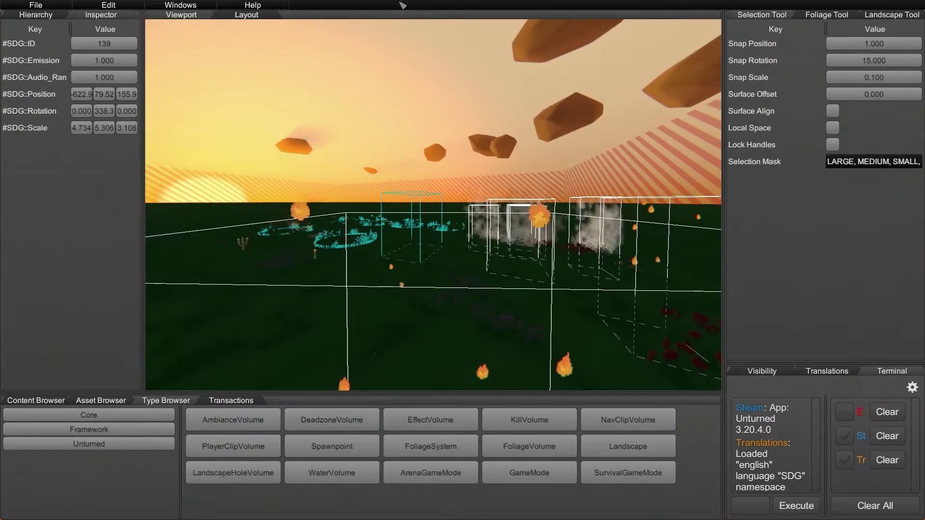
pyautogui.moveTo(401, 121); pyautogui.dragTo(389, 207, button='right')
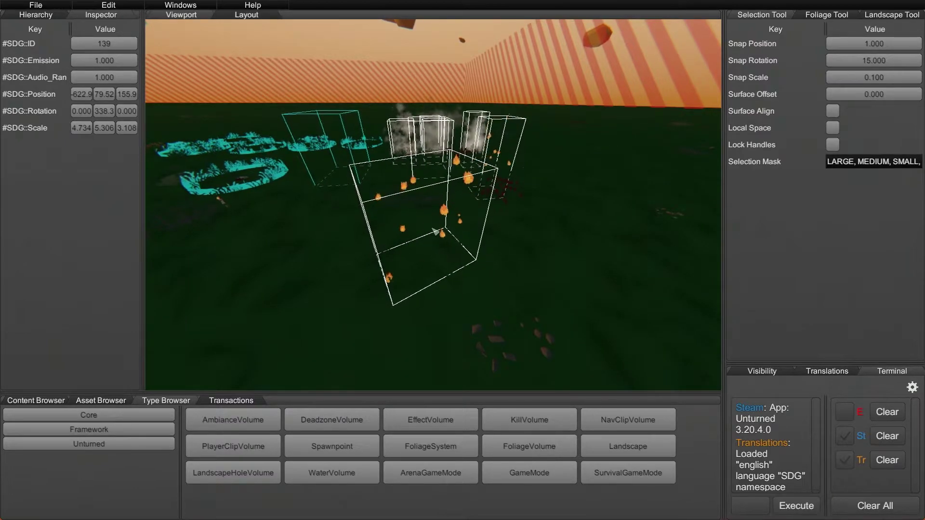
pyautogui.moveTo(389, 198); pyautogui.dragTo(395, 263, button='right')
# Step: Set the new effect volume's Emission to 2 and check the fire density
pyautogui.click(396, 264)
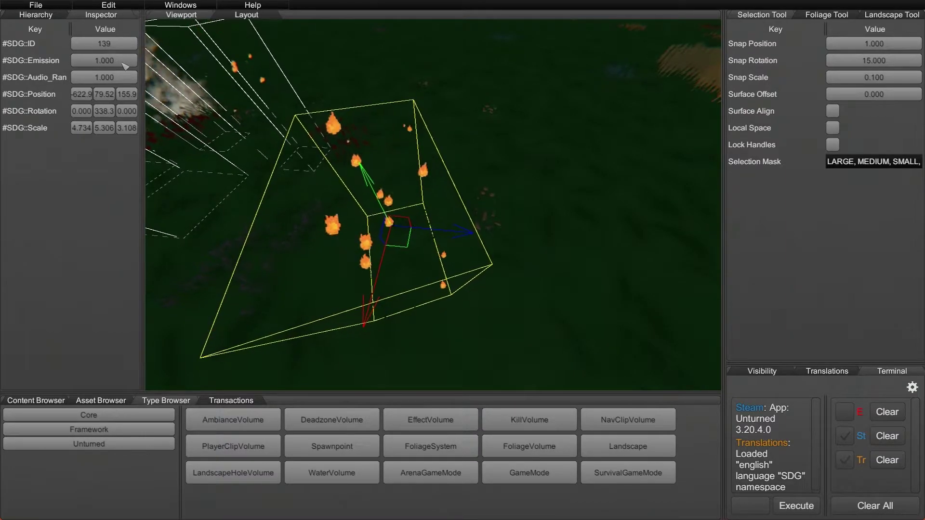
pyautogui.click(109, 62)
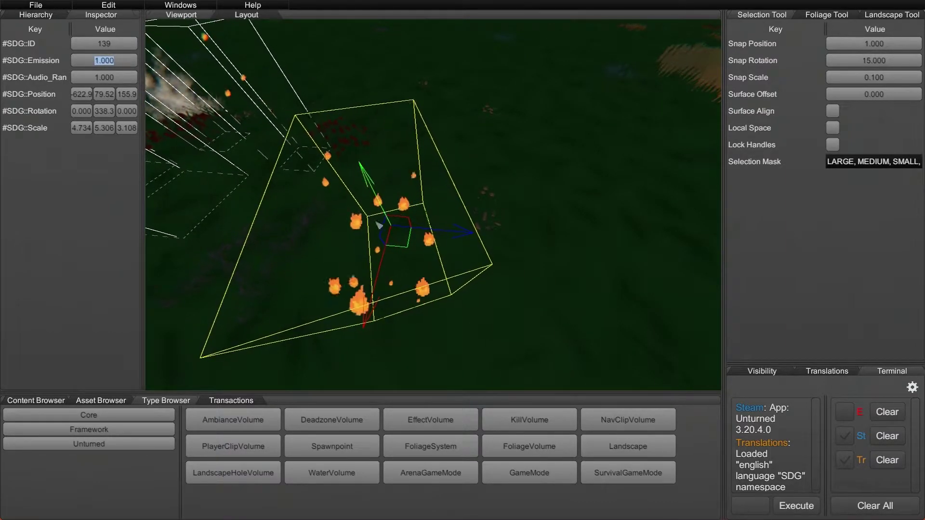
pyautogui.click(381, 219)
pyautogui.moveTo(381, 219); pyautogui.dragTo(430, 244, button='right')
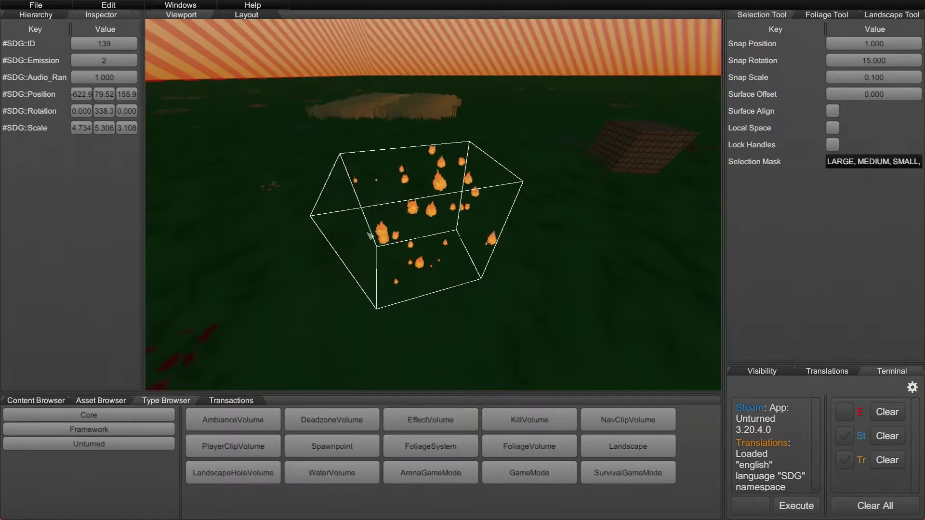
pyautogui.press('w')
pyautogui.moveTo(496, 171)
pyautogui.mouseDown(button='right')
pyautogui.moveTo(474, 181)
pyautogui.moveTo(485, 184)
pyautogui.mouseUp(button='right')
pyautogui.press('s')
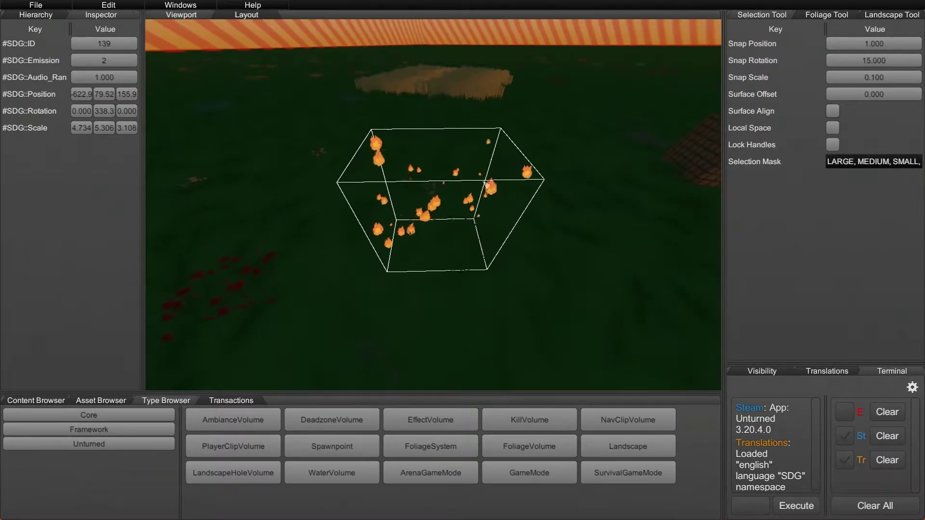
# Step: Set the new effect volume's Emission to 20 and view the fire particles from several sides
pyautogui.click(85, 58)
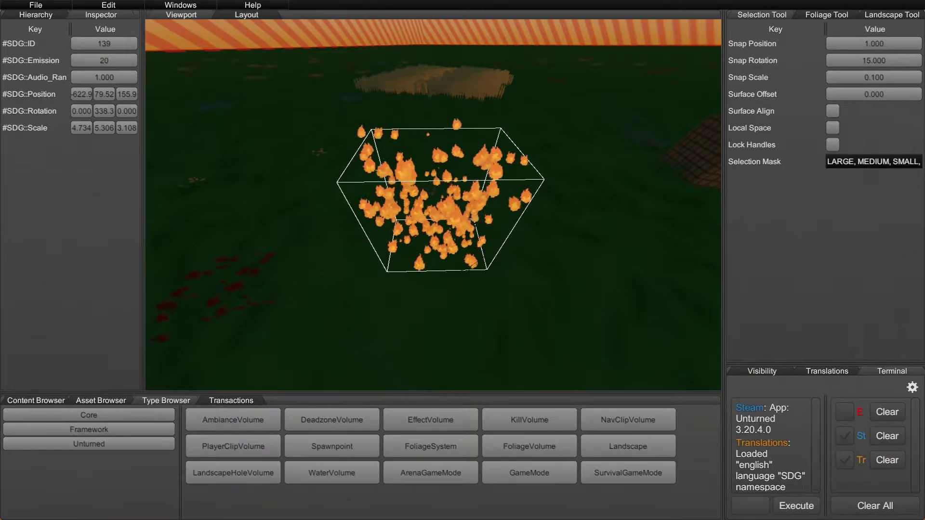
pyautogui.press('a')
pyautogui.moveTo(474, 207); pyautogui.dragTo(510, 208, button='right')
pyautogui.press('d')
pyautogui.press('w')
pyautogui.press('d')
pyautogui.press('s')
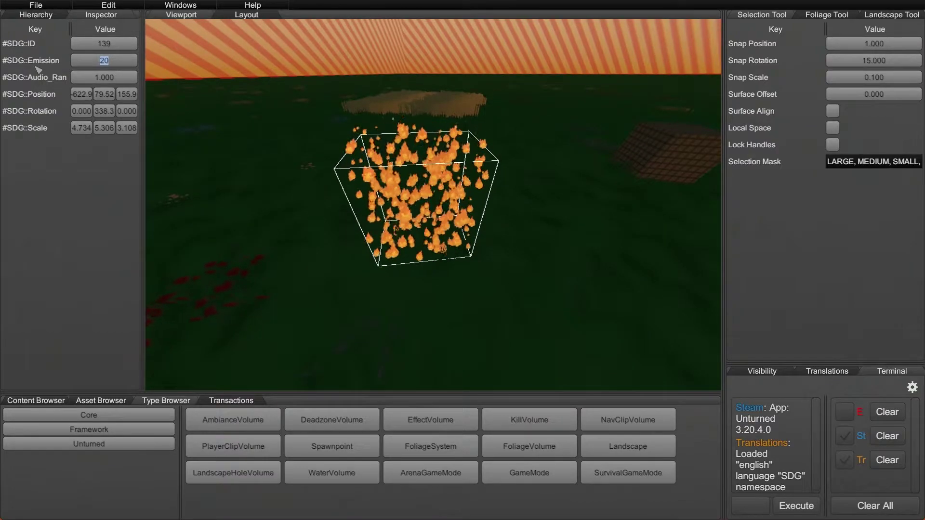
# Step: Set the new effect volume's Emission to .1 and look at the sparse fire up close
pyautogui.moveTo(309, 128); pyautogui.dragTo(309, 154, button='right')
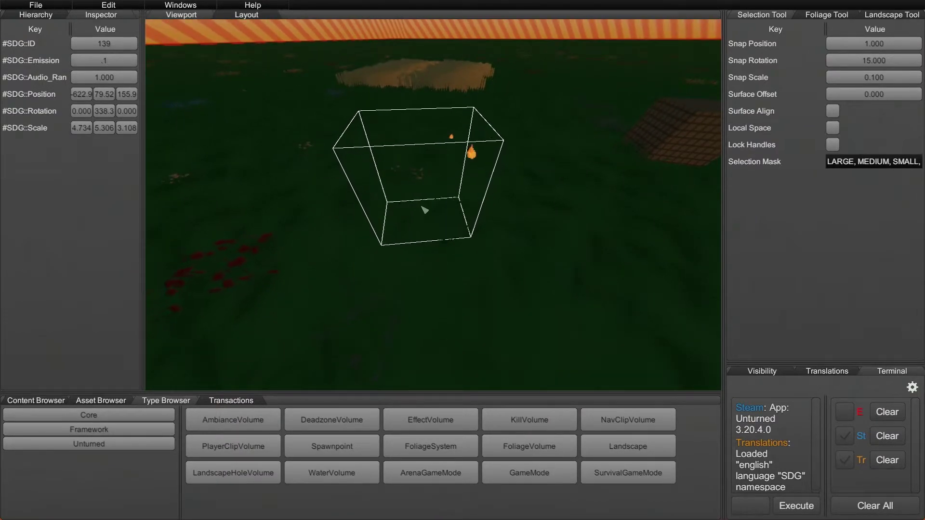
pyautogui.moveTo(530, 245); pyautogui.dragTo(514, 231, button='right')
pyautogui.press('w')
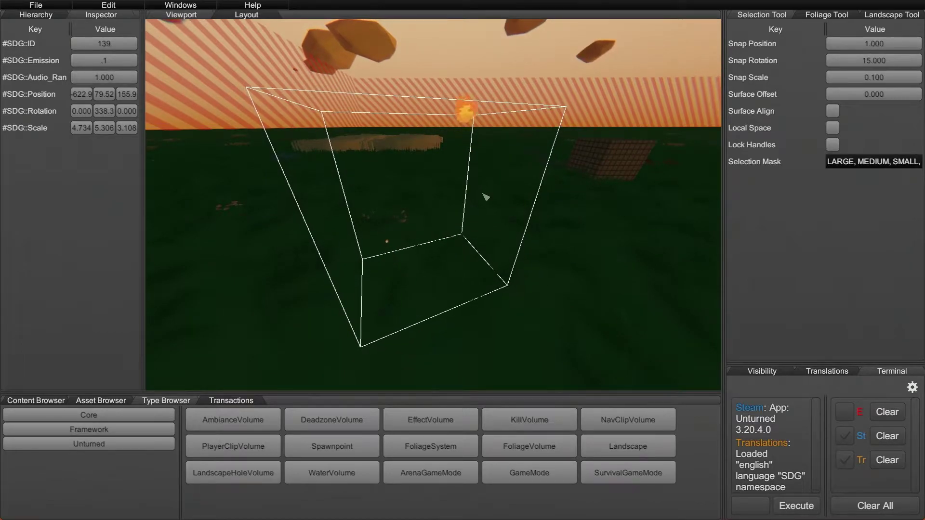
# Step: Survey the surrounding volumes and select the existing ambiance volume beside the rings to review its properties
pyautogui.moveTo(410, 216); pyautogui.dragTo(611, 222, button='right')
pyautogui.press('s')
pyautogui.press('w')
pyautogui.press('a')
pyautogui.press('w')
pyautogui.press('s')
pyautogui.moveTo(481, 210); pyautogui.dragTo(411, 239, button='right')
pyautogui.click(411, 239)
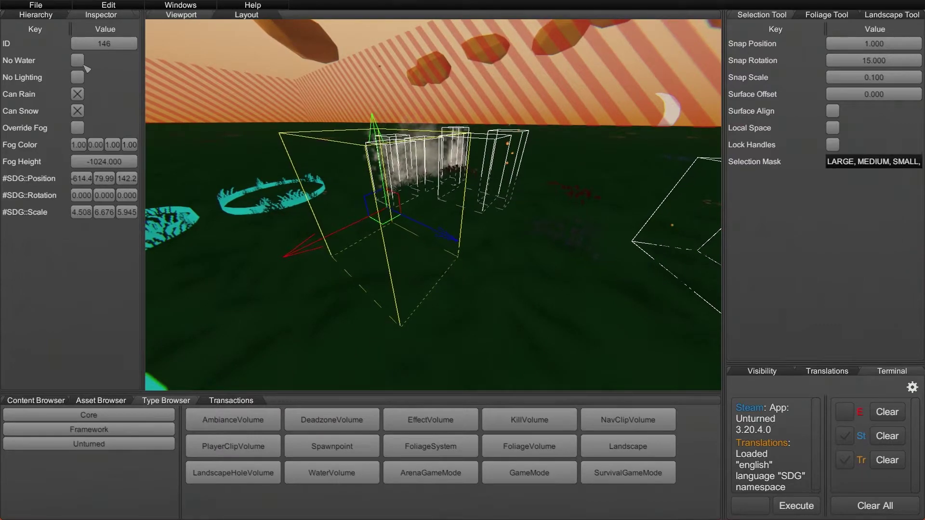
pyautogui.press('w')
pyautogui.moveTo(320, 380); pyautogui.dragTo(436, 358, button='right')
# Step: Select the new fire effect volume and move it horizontally to about -626.0, 159.1
pyautogui.click(466, 297)
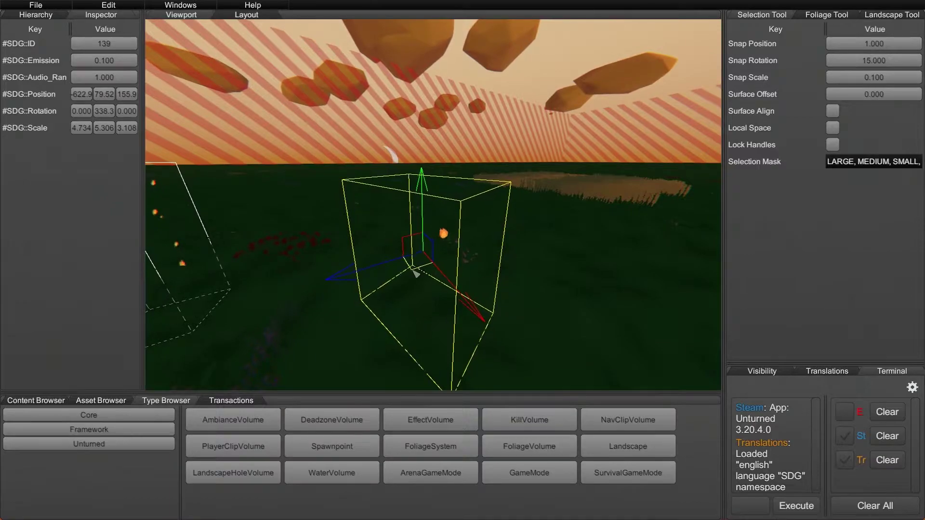
pyautogui.moveTo(442, 236); pyautogui.dragTo(431, 230)
pyautogui.press('w')
pyautogui.moveTo(431, 230); pyautogui.dragTo(464, 261, button='right')
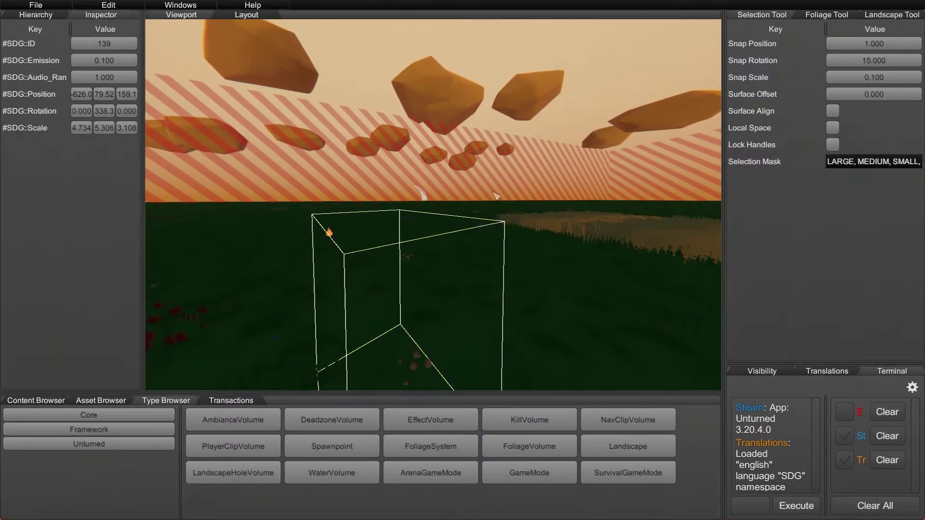
pyautogui.press('a')
pyautogui.moveTo(494, 192); pyautogui.dragTo(475, 265, button='right')
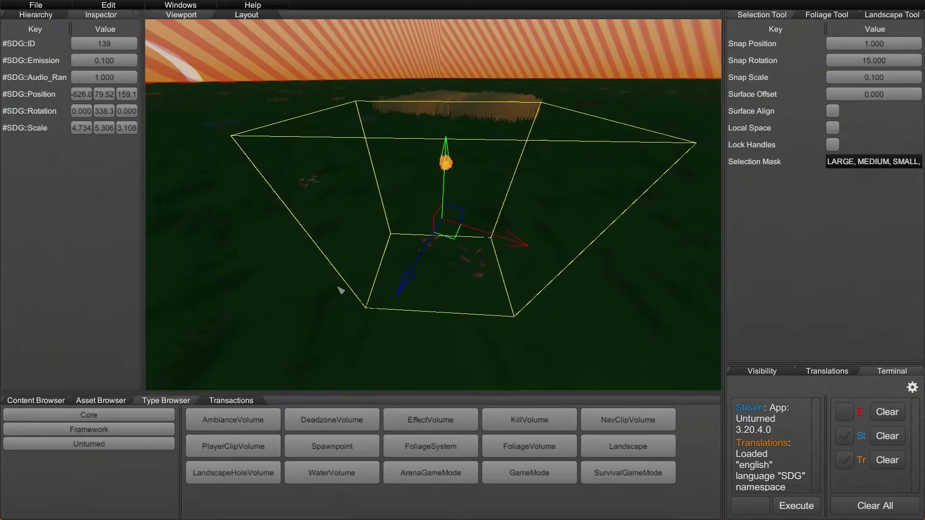
# Step: Delete the new fire effect volume and select the existing fire effect volume near -632.8, 142.6 to review it
pyautogui.press('Delete')
pyautogui.moveTo(340, 290); pyautogui.dragTo(339, 322, button='right')
pyautogui.press('w')
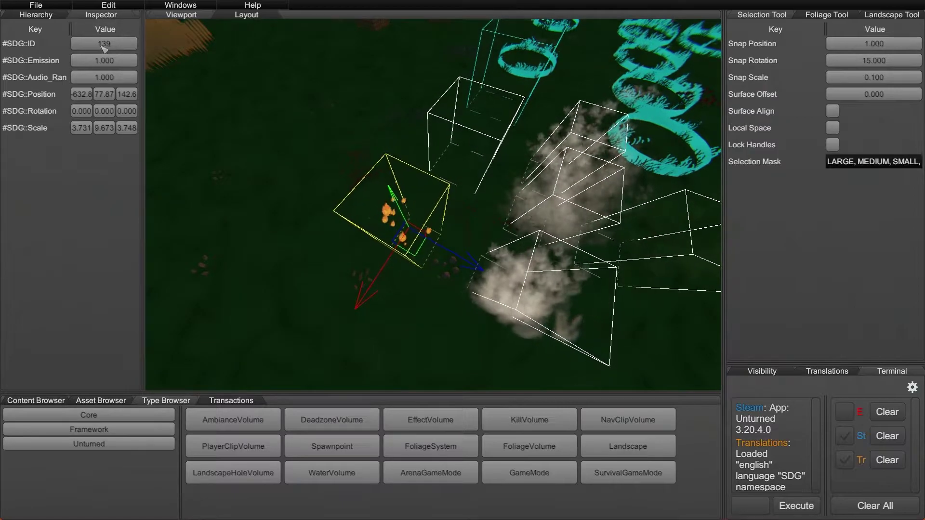
# Step: Enter 120 as the ID of the effect volume beside the existing fire volume and view its particles from several sides
pyautogui.press('d')
pyautogui.moveTo(432, 217); pyautogui.dragTo(359, 227, button='right')
pyautogui.press('w')
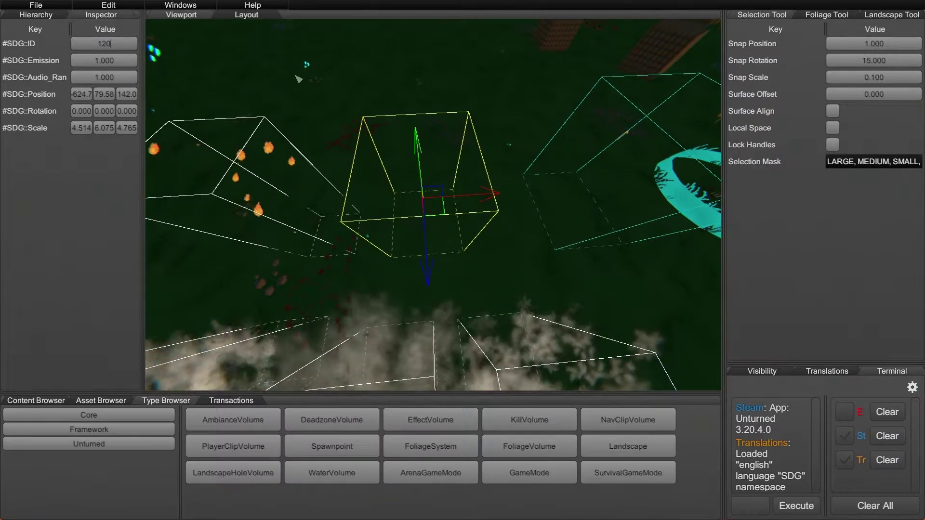
pyautogui.moveTo(295, 63); pyautogui.dragTo(466, 264, button='right')
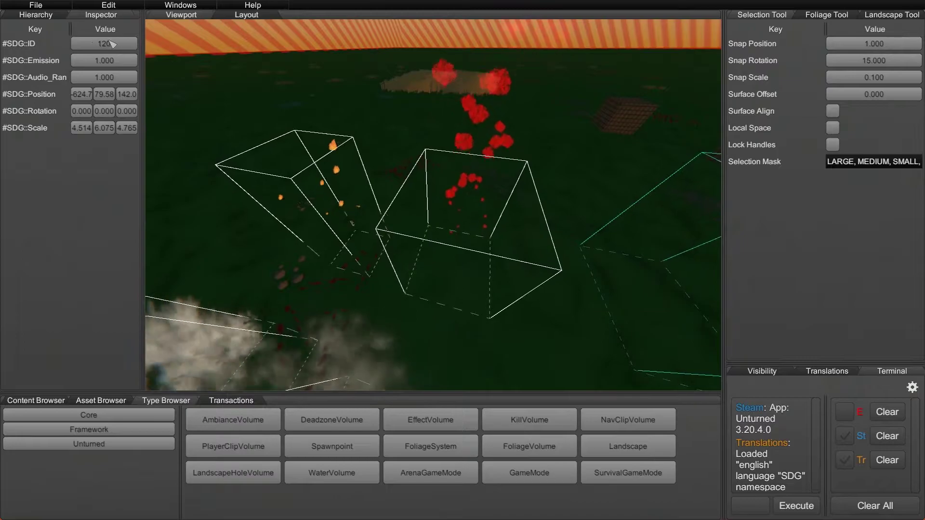
pyautogui.moveTo(351, 259); pyautogui.dragTo(371, 217, button='right')
pyautogui.moveTo(472, 203); pyautogui.dragTo(474, 209, button='right')
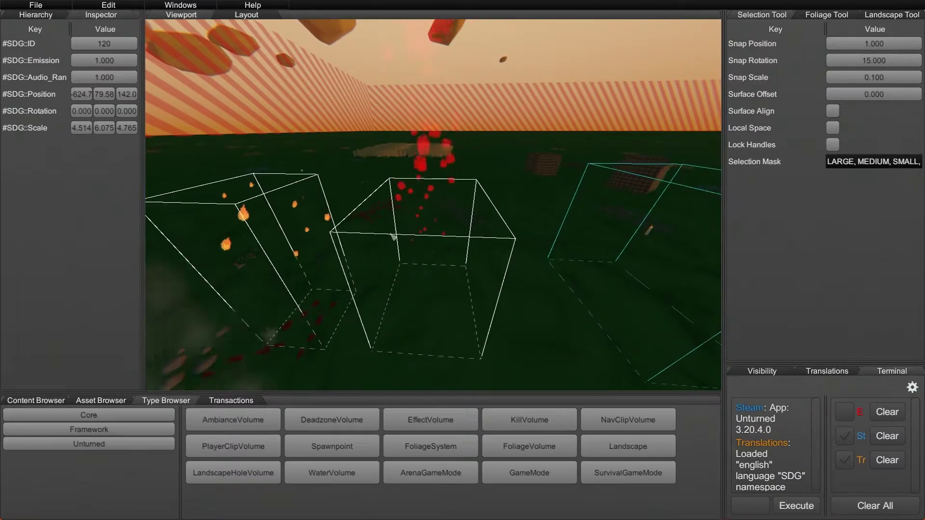
pyautogui.press('s')
pyautogui.moveTo(394, 228)
pyautogui.mouseDown(button='right')
pyautogui.moveTo(481, 228)
pyautogui.moveTo(390, 236)
pyautogui.mouseUp(button='right')
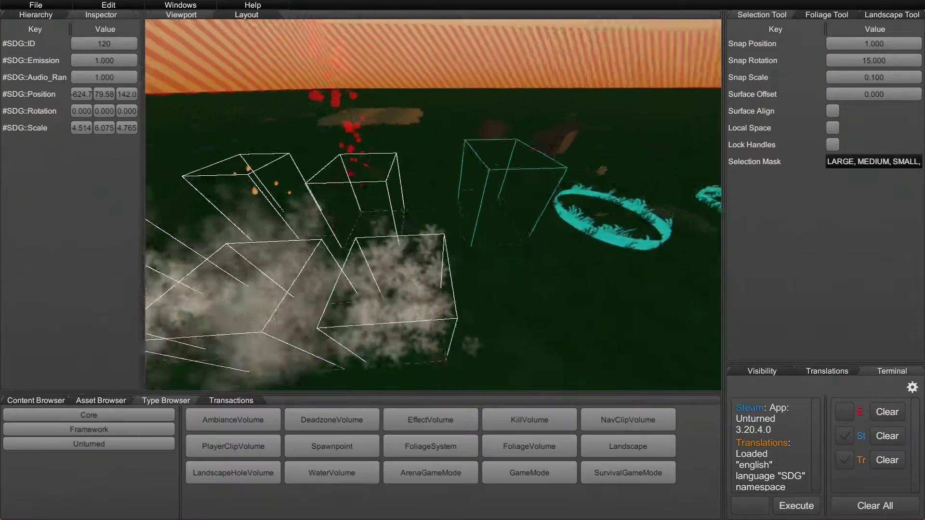
# Step: Set the Emission of the effect volume with ID 120 to 5 and view the particles
pyautogui.click(77, 62)
pyautogui.write('5')
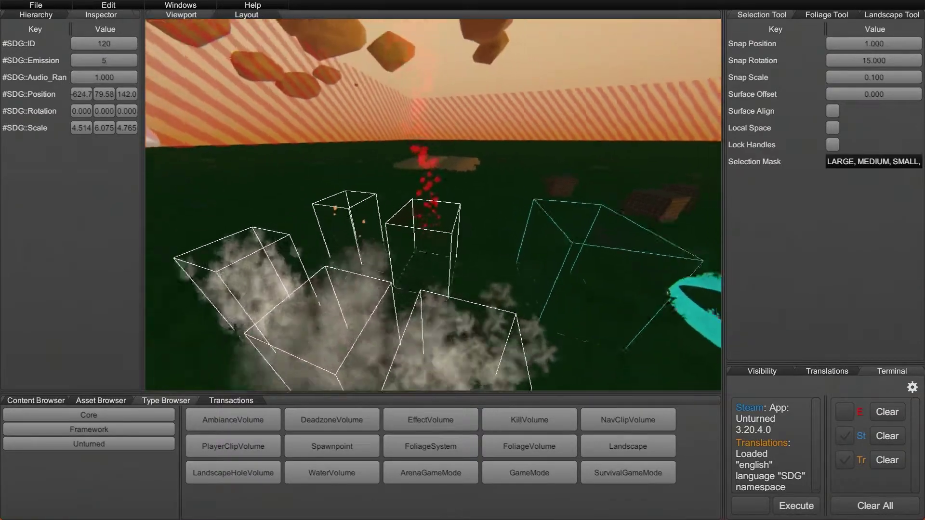
pyautogui.moveTo(462, 260); pyautogui.dragTo(471, 280, button='right')
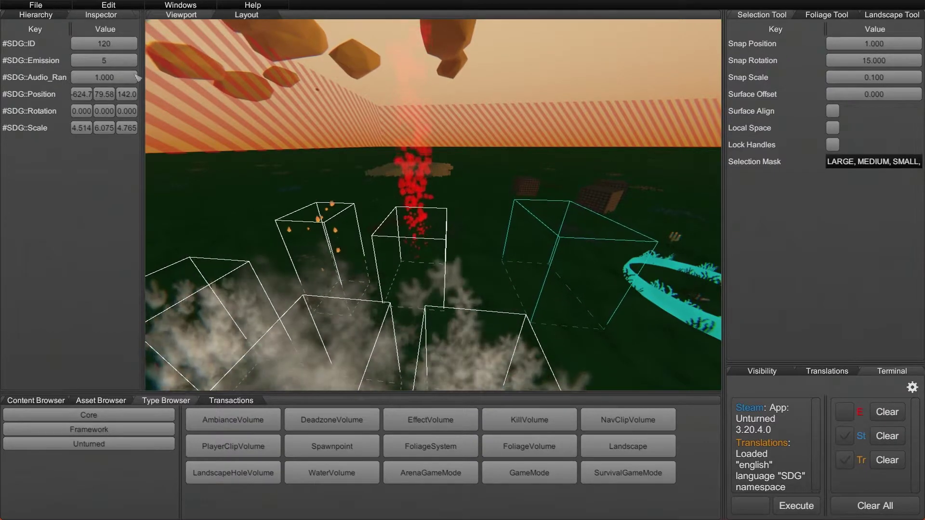
# Step: Set the Emission of the effect volume with ID 120 to .1 and look at it up close
pyautogui.click(84, 64)
pyautogui.write('.1')
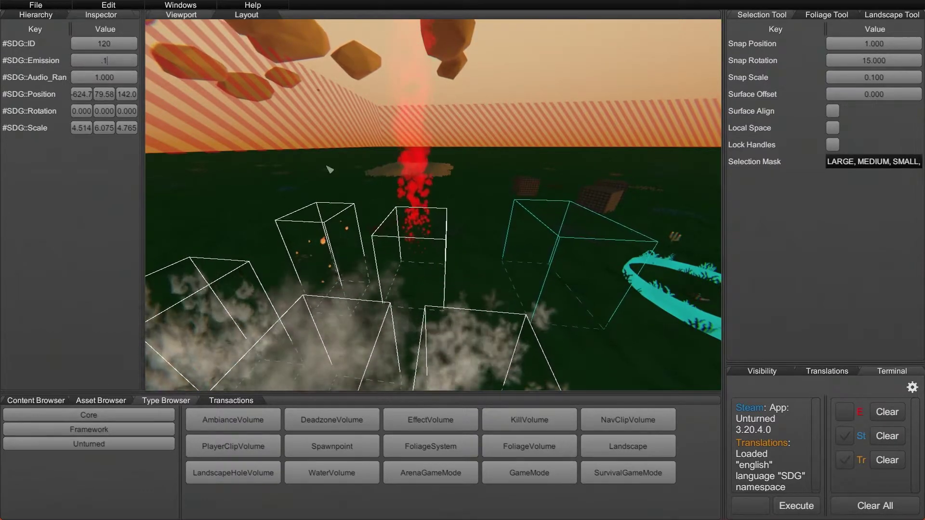
pyautogui.press('w')
pyautogui.moveTo(417, 283); pyautogui.dragTo(466, 261, button='right')
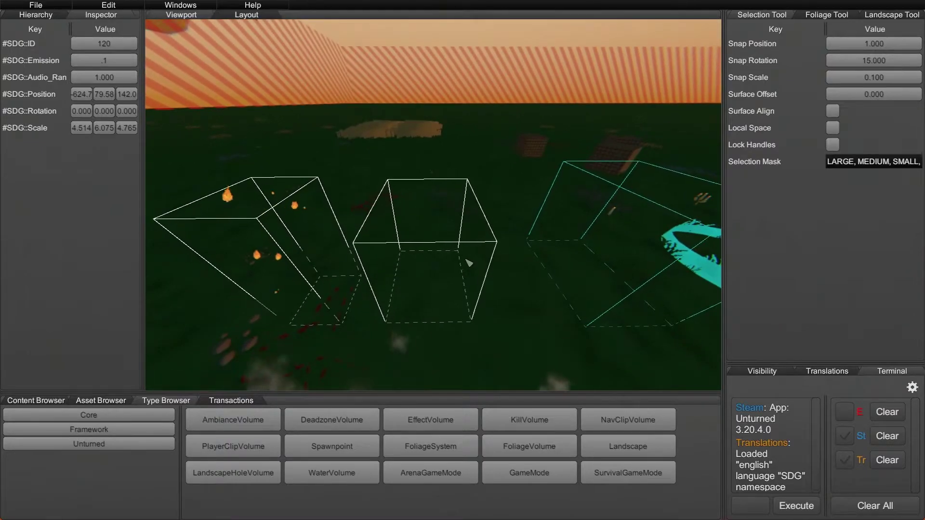
# Step: Set the Emission of the effect volume with ID 120 to 1 and turn towards the smoke volumes
pyautogui.click(108, 60)
pyautogui.write('1')
pyautogui.moveTo(288, 159); pyautogui.dragTo(434, 202, button='right')
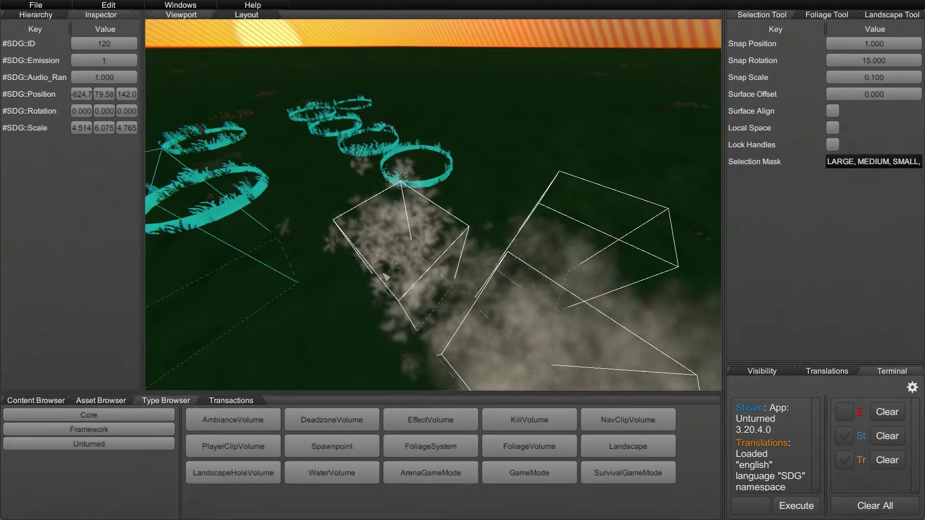
# Step: Select the white smoke effect volume with ID 140 and move it horizontally to about -638.8, 126.3
pyautogui.click(443, 250)
pyautogui.moveTo(443, 251); pyautogui.dragTo(470, 262, button='right')
pyautogui.click(470, 237)
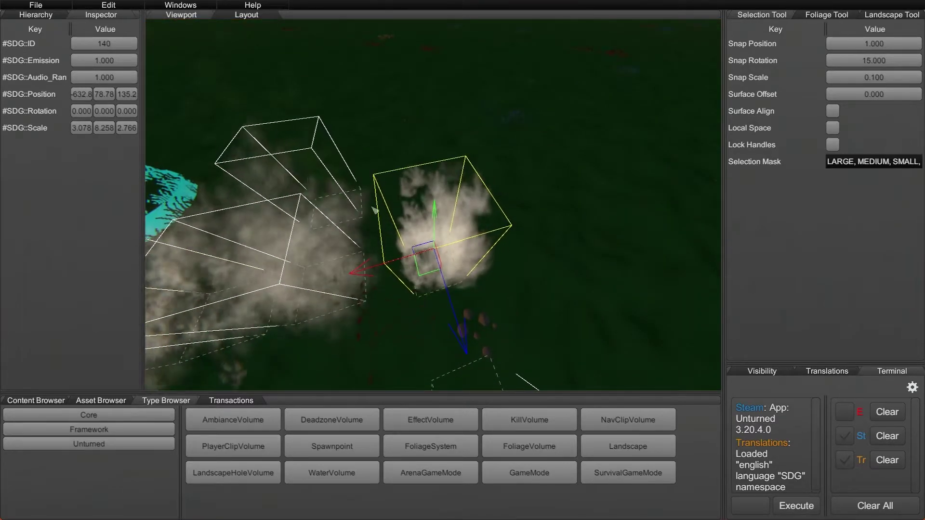
pyautogui.press('d')
pyautogui.moveTo(306, 110); pyautogui.dragTo(361, 156, button='right')
pyautogui.press('a')
pyautogui.press('w')
pyautogui.press('d')
pyautogui.press('a')
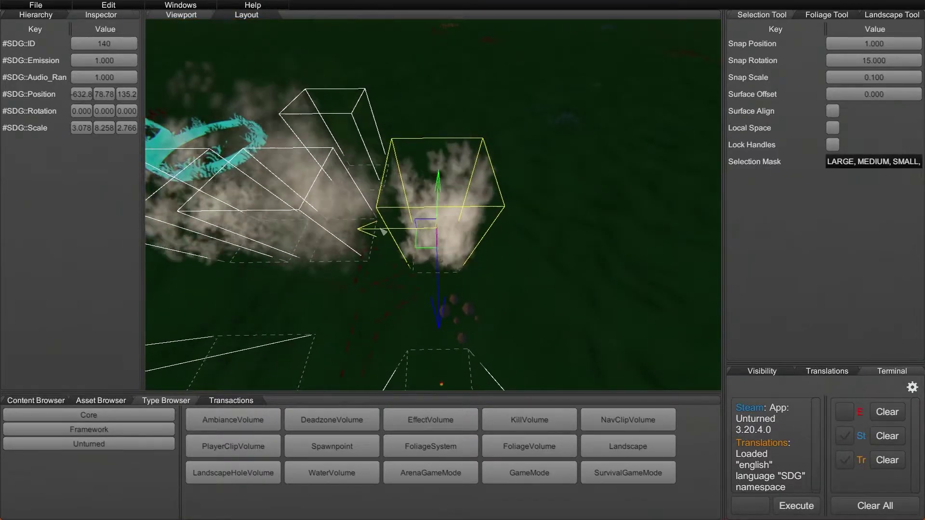
pyautogui.moveTo(383, 232); pyautogui.dragTo(576, 219)
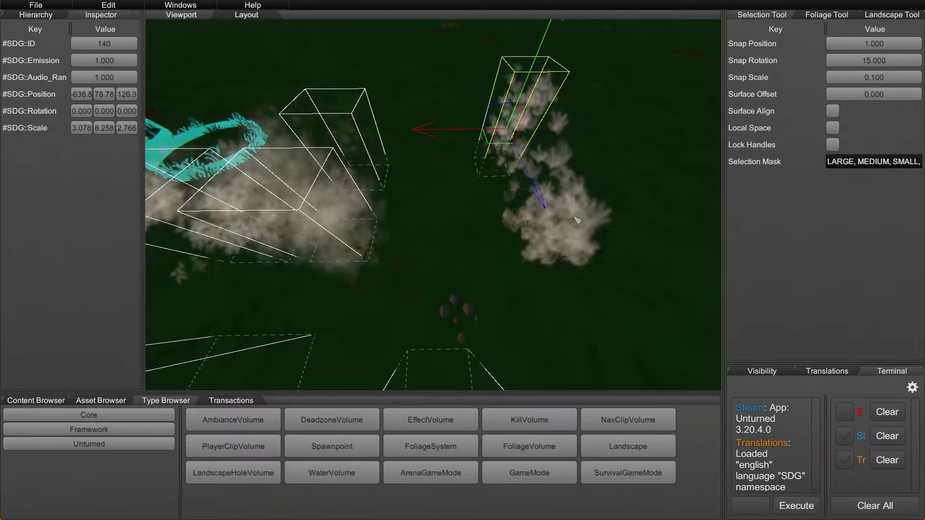
# Step: Raise the white smoke volume to a height of about 86.89 and shrink its vertical scale to about 1.484
pyautogui.moveTo(576, 219); pyautogui.dragTo(452, 242, button='right')
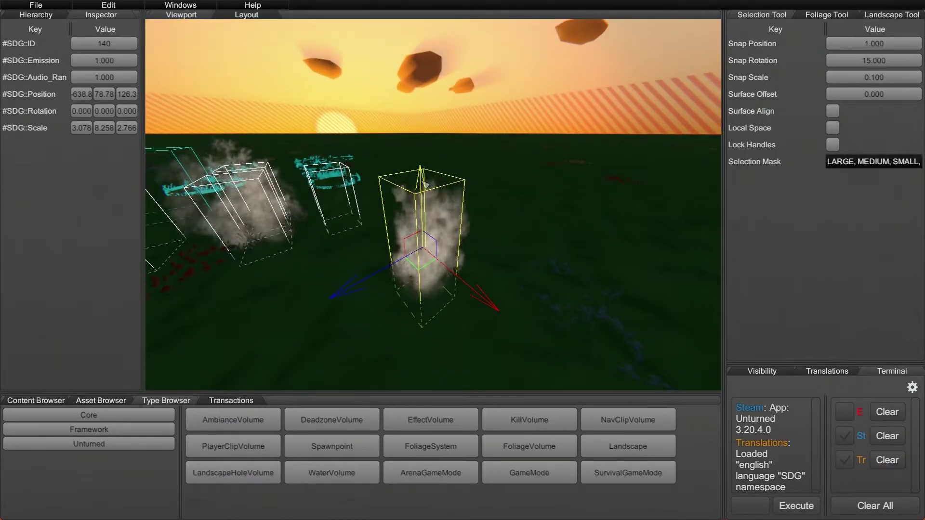
pyautogui.moveTo(417, 36); pyautogui.dragTo(664, 63, button='right')
pyautogui.moveTo(472, 303); pyautogui.dragTo(465, 263, button='right')
pyautogui.press('r')
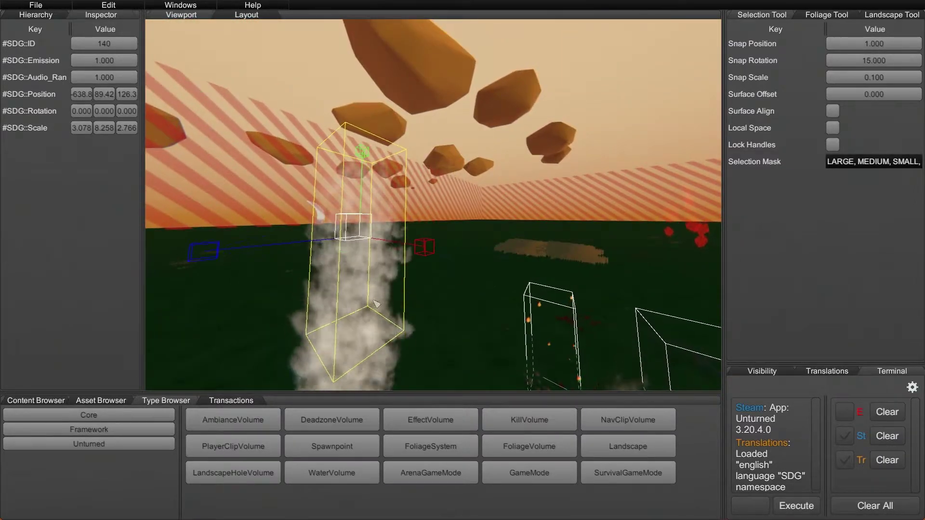
pyautogui.moveTo(360, 147); pyautogui.dragTo(351, 308)
pyautogui.moveTo(351, 308); pyautogui.dragTo(411, 374, button='right')
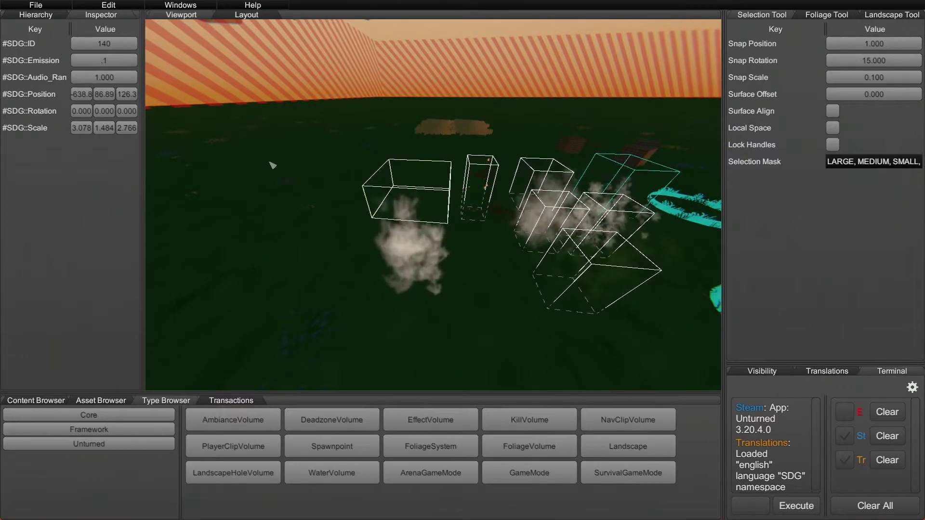
# Step: Set the raised white smoke volume's Emission to 1 and view its smoke alongside the neighbouring volumes
pyautogui.press('w')
pyautogui.moveTo(273, 165); pyautogui.dragTo(465, 264, button='right')
pyautogui.click(386, 197)
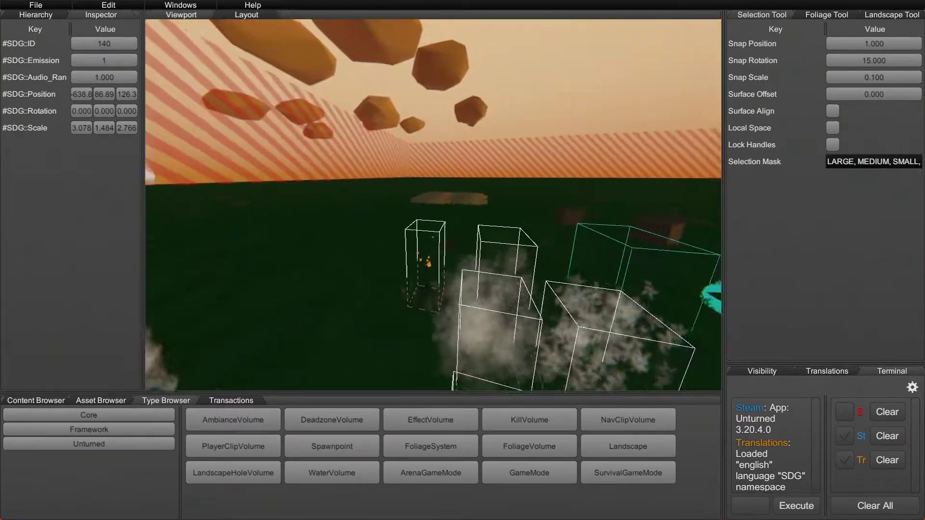
pyautogui.press('w')
pyautogui.moveTo(462, 260); pyautogui.dragTo(463, 342, button='right')
pyautogui.press('s')
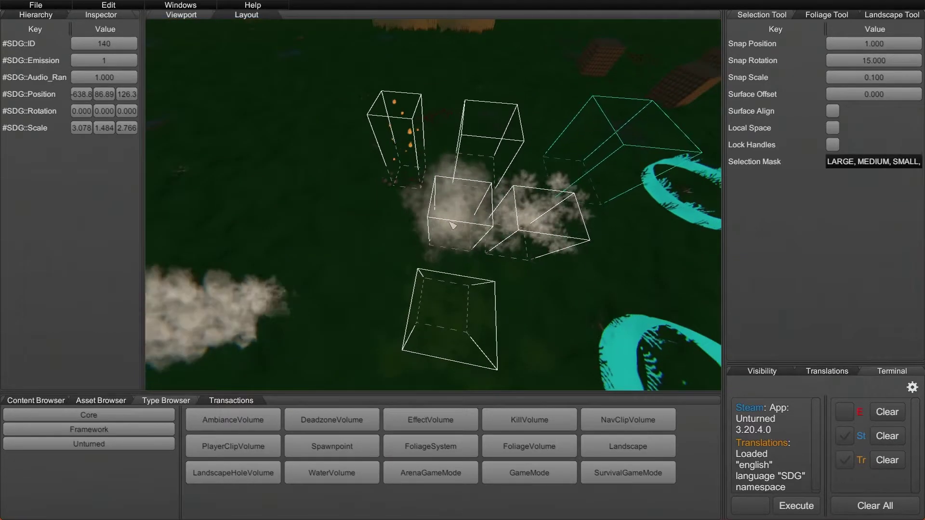
# Step: Select the smoke effect volume with ID 141 and move it horizontally to about -641.9, 134.5
pyautogui.click(449, 223)
pyautogui.moveTo(392, 200); pyautogui.dragTo(198, 169)
pyautogui.click(351, 278)
pyautogui.press('w')
pyautogui.moveTo(351, 279); pyautogui.dragTo(260, 207, button='right')
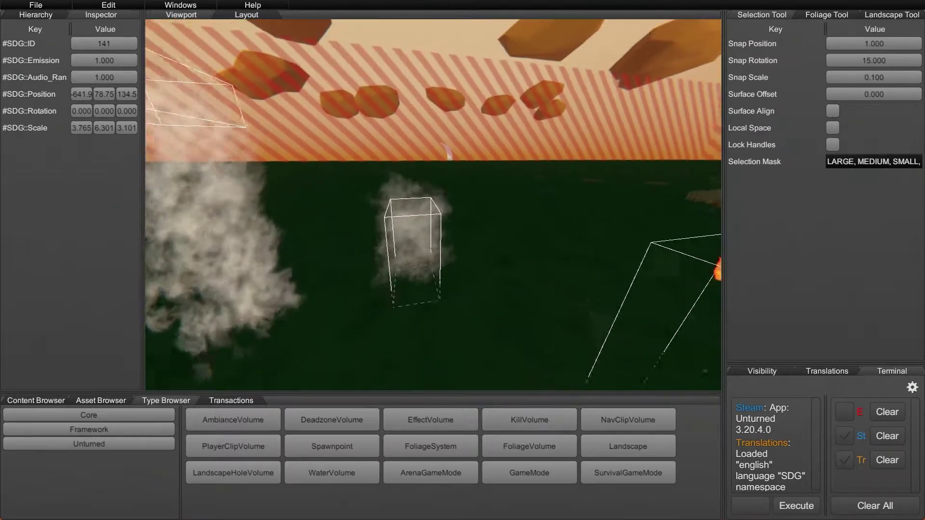
# Step: Examine the relocated smoke volume with ID 141 up close, selecting and deselecting it
pyautogui.press('w')
pyautogui.moveTo(463, 260); pyautogui.dragTo(373, 317, button='right')
pyautogui.press('d')
pyautogui.press('a')
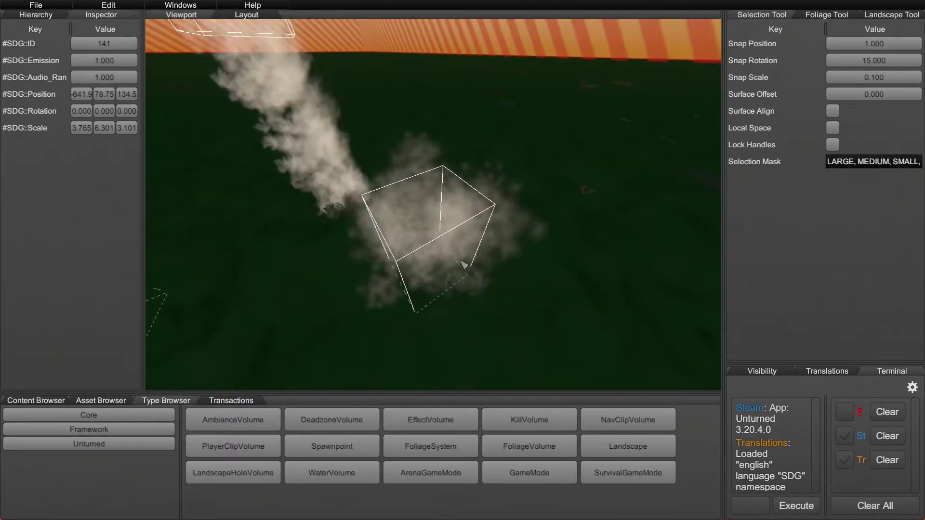
pyautogui.click(463, 265)
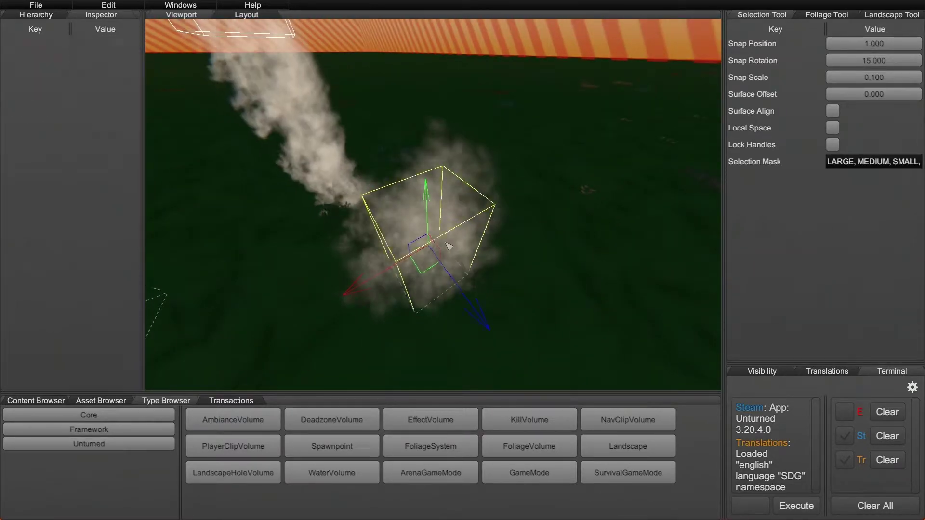
pyautogui.click(602, 256)
pyautogui.moveTo(602, 256); pyautogui.dragTo(510, 303, button='right')
pyautogui.press('s')
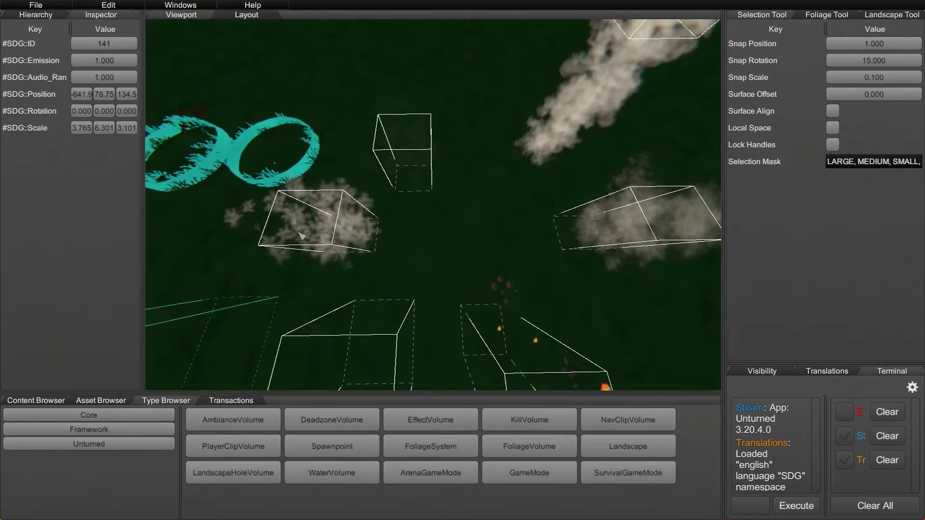
# Step: Select the smoke effect volume with ID 142 and move it horizontally to about -633.6, 134.5
pyautogui.click(302, 236)
pyautogui.moveTo(424, 227); pyautogui.dragTo(582, 248)
pyautogui.click(436, 260)
pyautogui.moveTo(435, 260); pyautogui.dragTo(617, 235, button='right')
pyautogui.press('a')
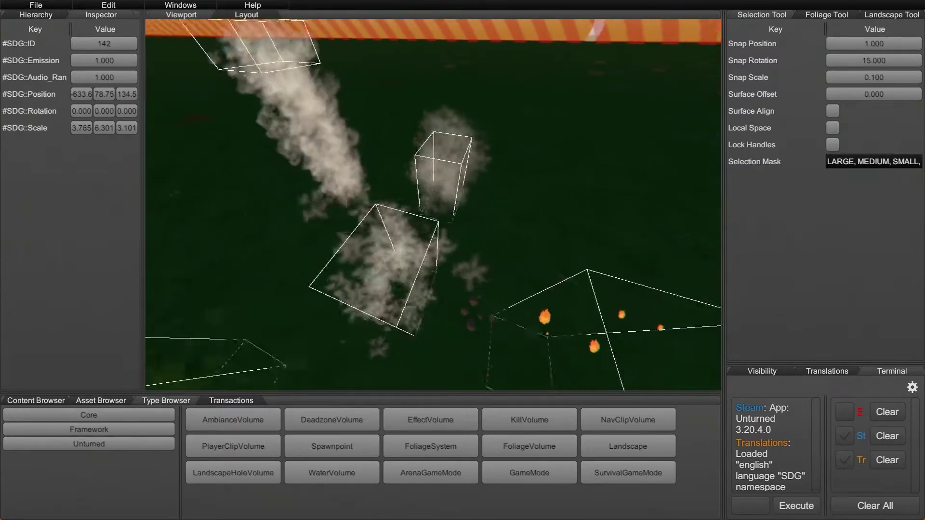
# Step: Select the effect volume with ID 2000 and examine its properties and particles from above and around
pyautogui.moveTo(366, 241); pyautogui.dragTo(463, 269, button='right')
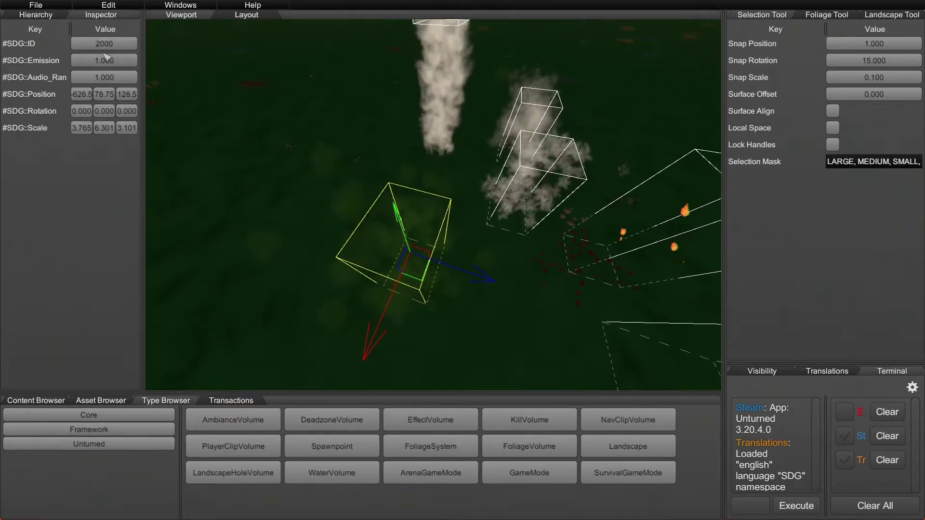
pyautogui.press('d')
pyautogui.moveTo(211, 167); pyautogui.dragTo(106, 154, button='right')
pyautogui.moveTo(433, 205); pyautogui.dragTo(289, 226, button='right')
pyautogui.moveTo(436, 270); pyautogui.dragTo(466, 266, button='right')
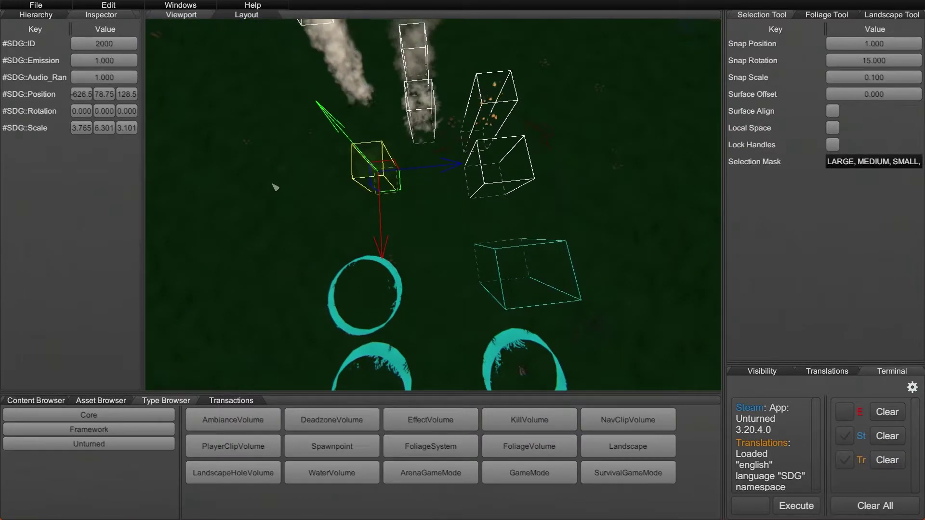
pyautogui.moveTo(332, 208); pyautogui.dragTo(397, 181, button='right')
pyautogui.press('a')
pyautogui.moveTo(332, 149); pyautogui.dragTo(347, 147, button='right')
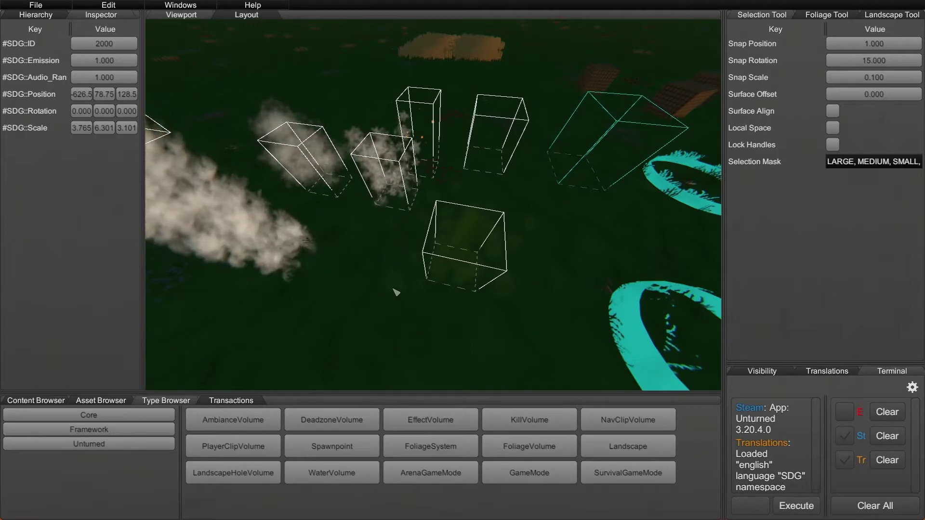
# Step: Survey the row of rings and examine the faint square surface between the two large rings
pyautogui.moveTo(392, 289); pyautogui.dragTo(193, 256, button='right')
pyautogui.press('w')
pyautogui.press('s')
pyautogui.press('d')
pyautogui.press('w')
pyautogui.moveTo(367, 241); pyautogui.dragTo(436, 226, button='right')
pyautogui.press('s')
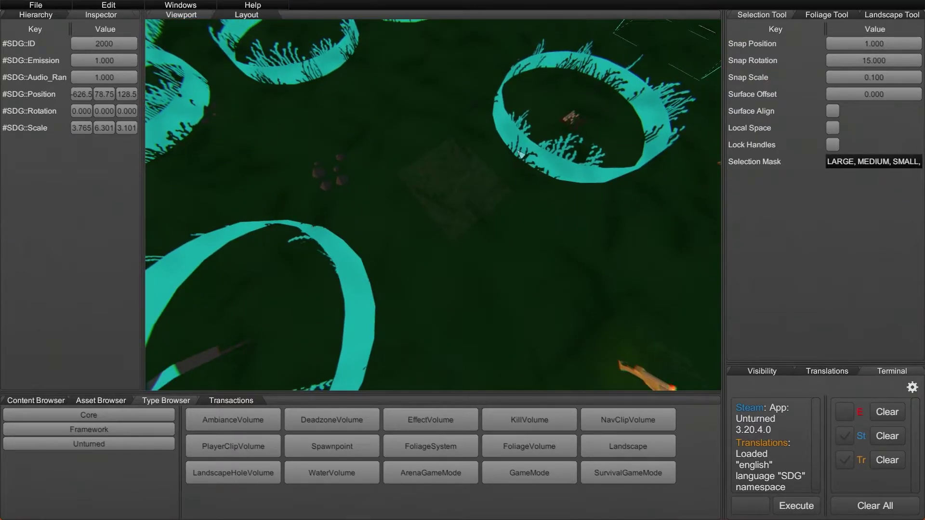
pyautogui.moveTo(521, 153); pyautogui.dragTo(519, 126, button='right')
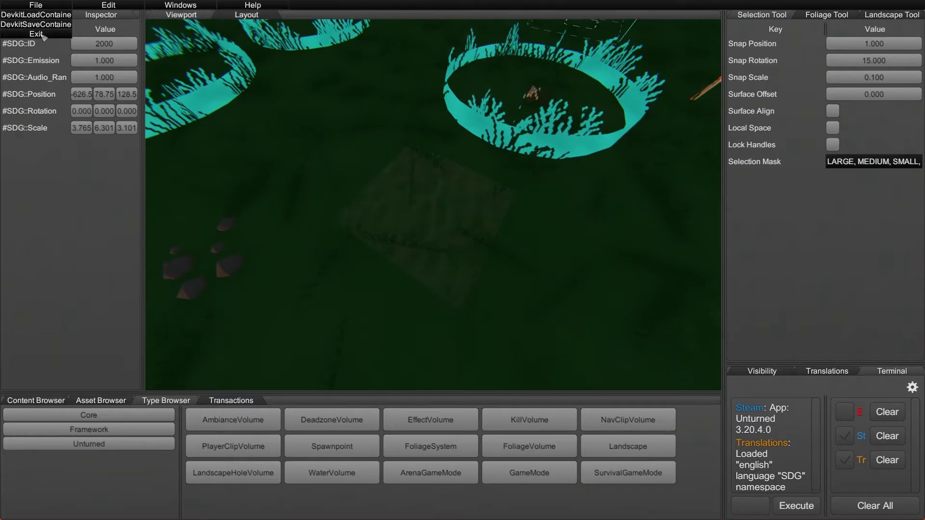
# Step: Exit the devkit and open the map in the regular level editor
pyautogui.click(36, 33)
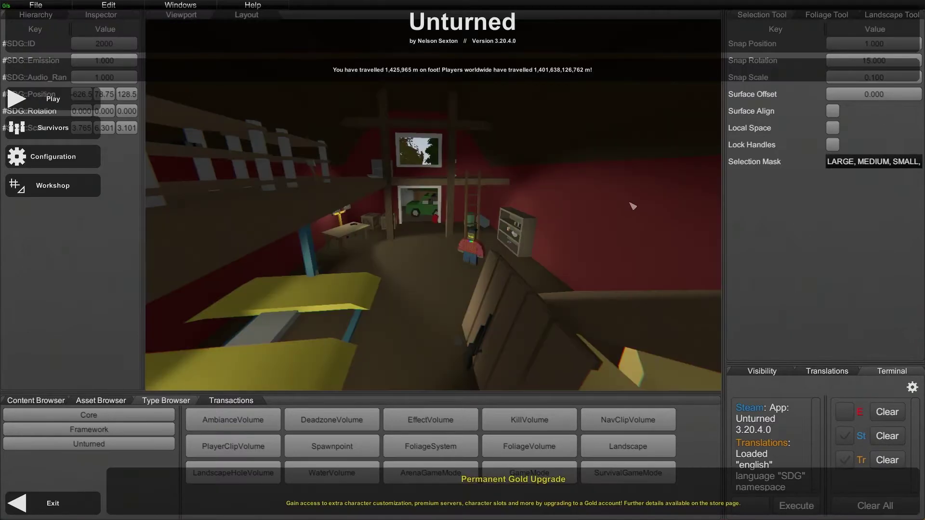
pyautogui.click(66, 181)
pyautogui.click(463, 217)
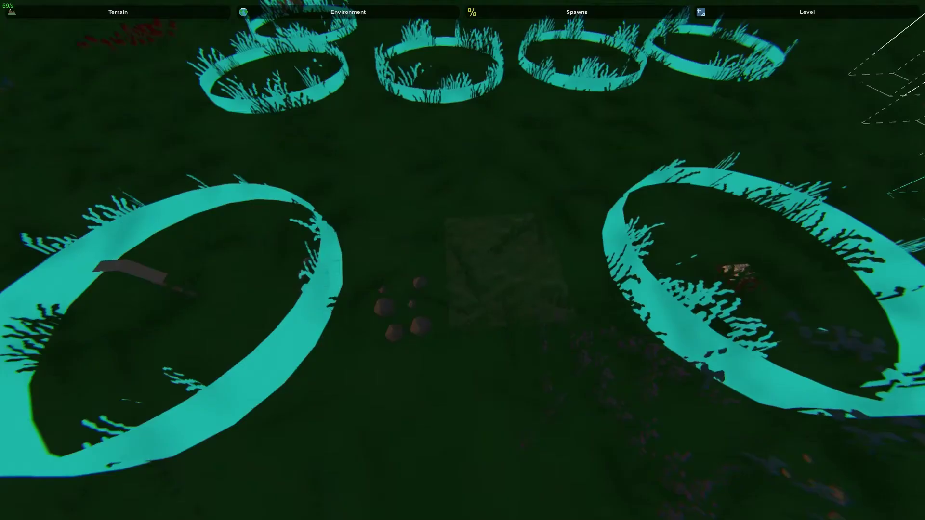
# Step: Start object editing for the level, then select the Waterfall #1 square between the two large rings and raise it slightly
pyautogui.click(807, 12)
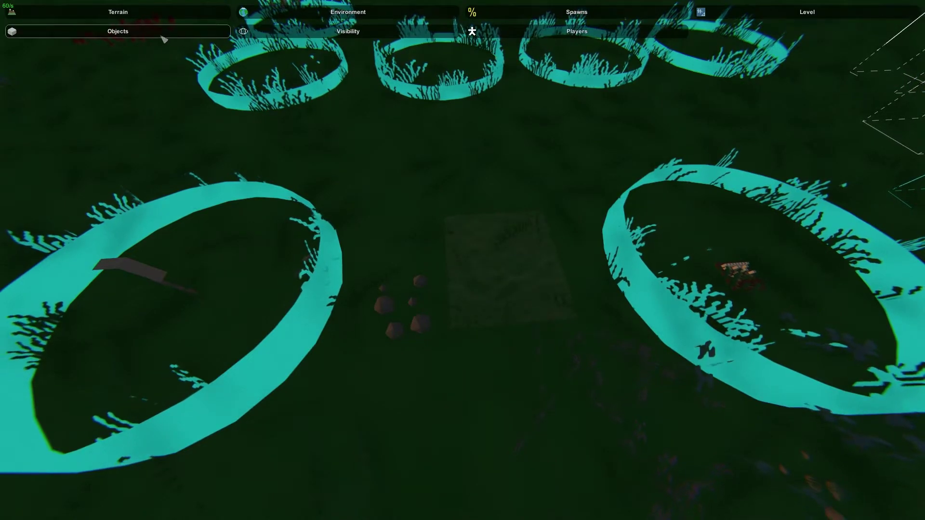
pyautogui.click(121, 32)
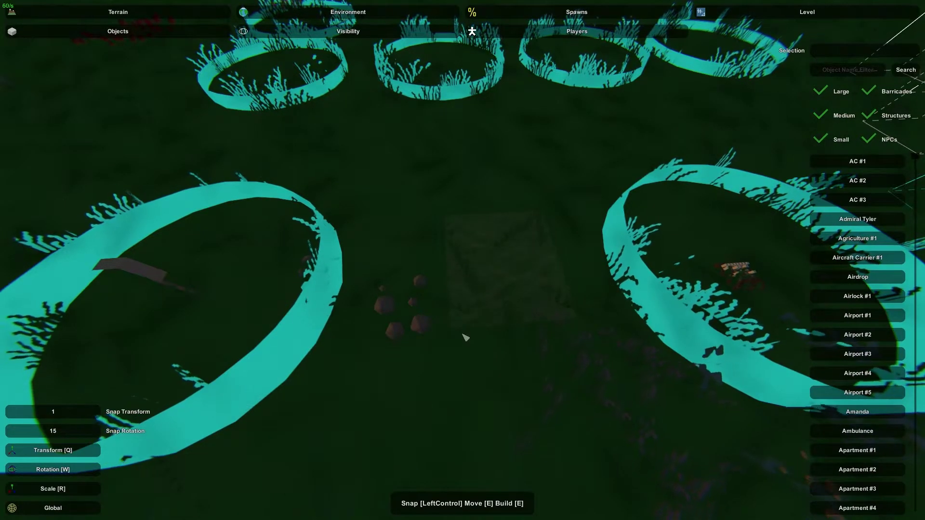
pyautogui.click(508, 291)
pyautogui.click(418, 329)
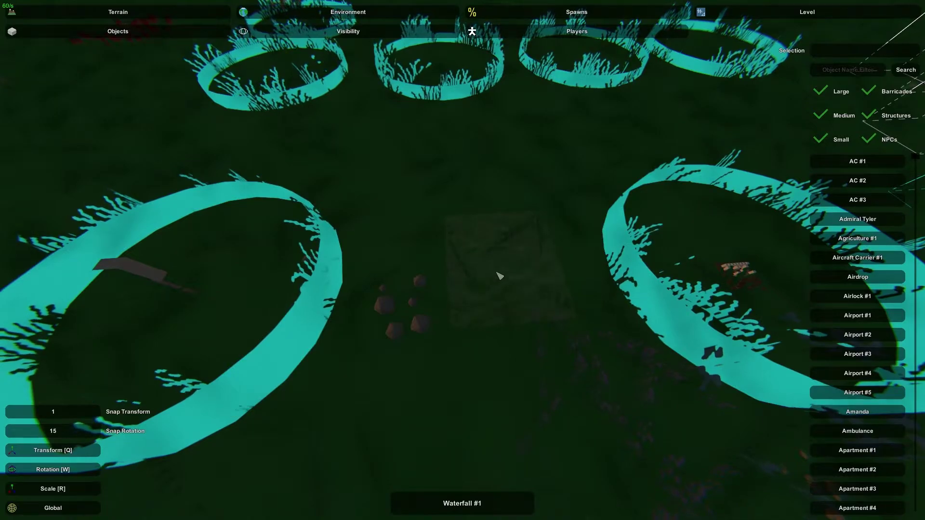
pyautogui.click(508, 260)
pyautogui.moveTo(509, 234); pyautogui.dragTo(509, 195)
pyautogui.click(443, 337)
# Step: Examine the wooden grid structures and the marker objects near them up close
pyautogui.moveTo(444, 337); pyautogui.dragTo(477, 207, button='right')
pyautogui.press('d')
pyautogui.press('w')
pyautogui.press('s')
pyautogui.press('w')
pyautogui.press('w')
pyautogui.press('d')
pyautogui.press('s')
pyautogui.press('w')
pyautogui.press('d')
pyautogui.press('s')
pyautogui.press('w')
pyautogui.press('d')
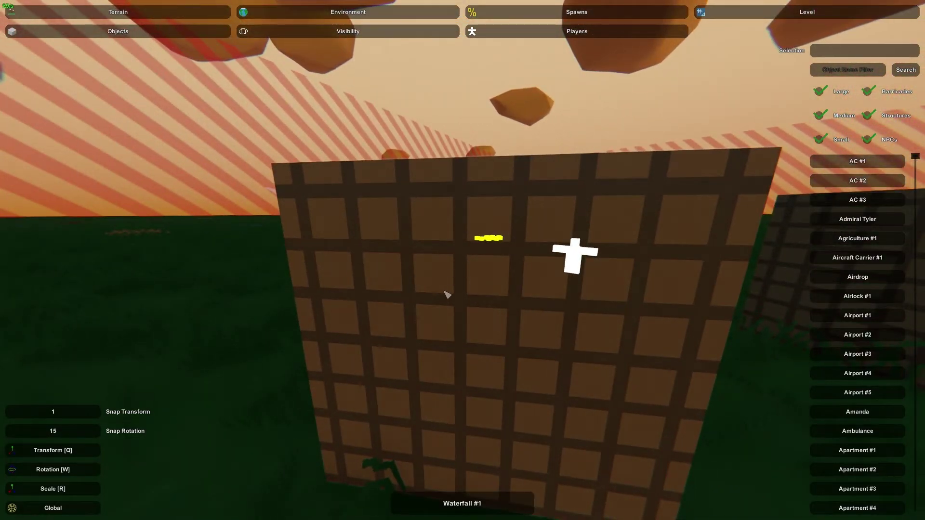
# Step: Survey the whole arrangement of effect volumes, ambiance volume and rings from above
pyautogui.moveTo(446, 293); pyautogui.dragTo(790, 294, button='right')
pyautogui.moveTo(462, 260); pyautogui.dragTo(371, 245, button='right')
pyautogui.press('w')
pyautogui.press('s')
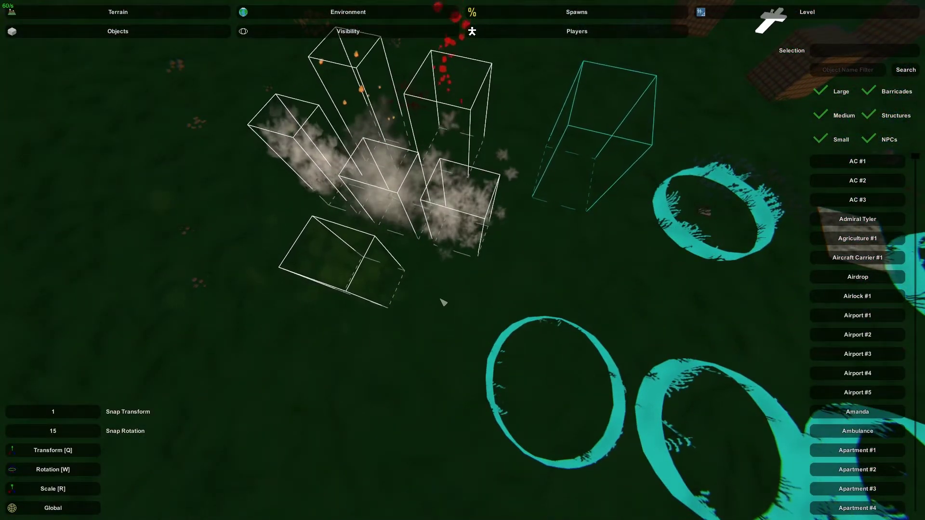
pyautogui.moveTo(441, 301); pyautogui.dragTo(539, 285, button='right')
pyautogui.press('s')
pyautogui.moveTo(424, 318); pyautogui.dragTo(483, 307, button='right')
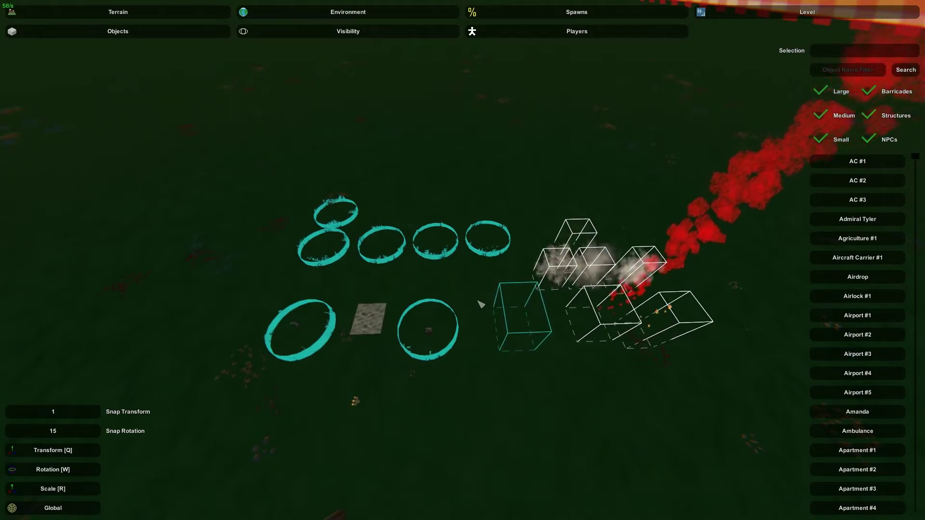
pyautogui.moveTo(482, 306); pyautogui.dragTo(493, 320, button='right')
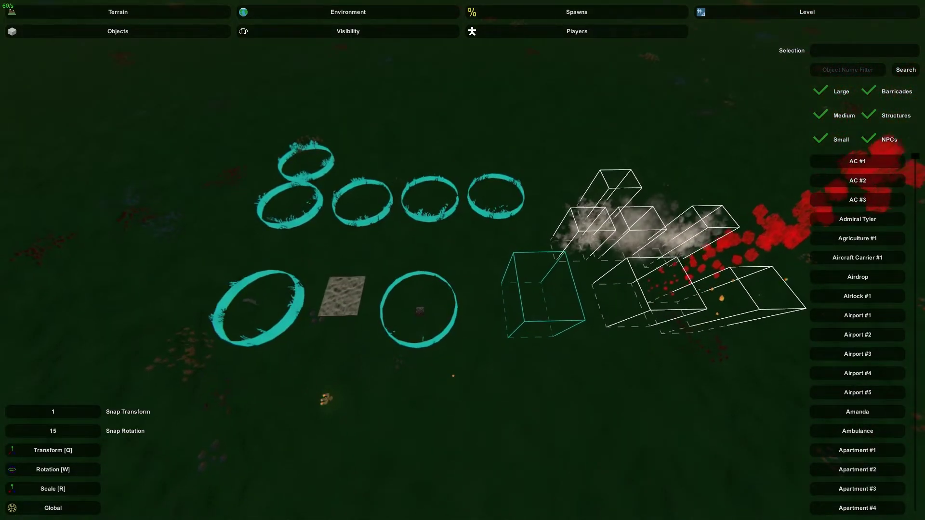